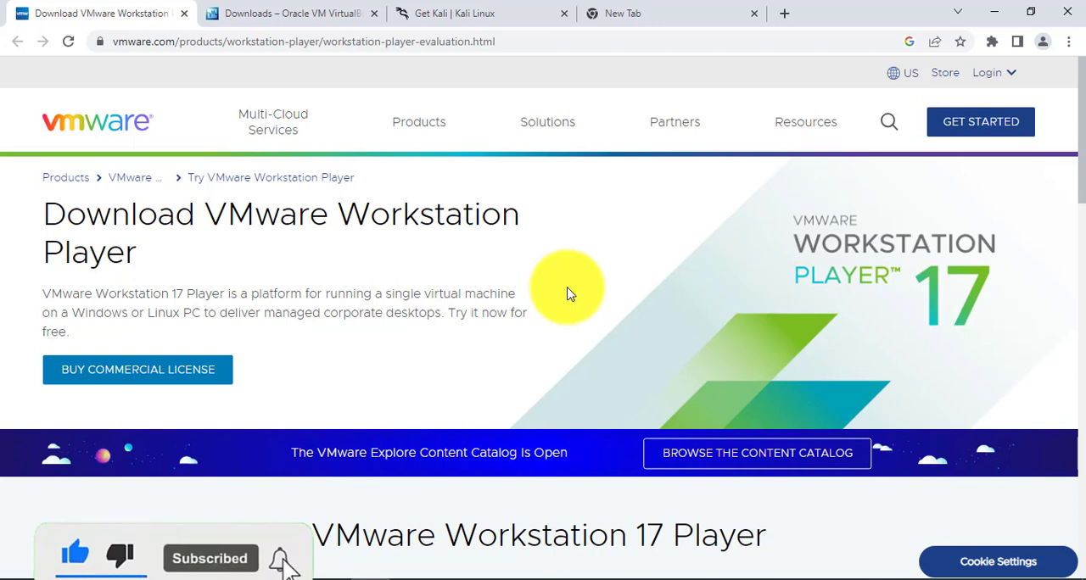
click(998, 17)
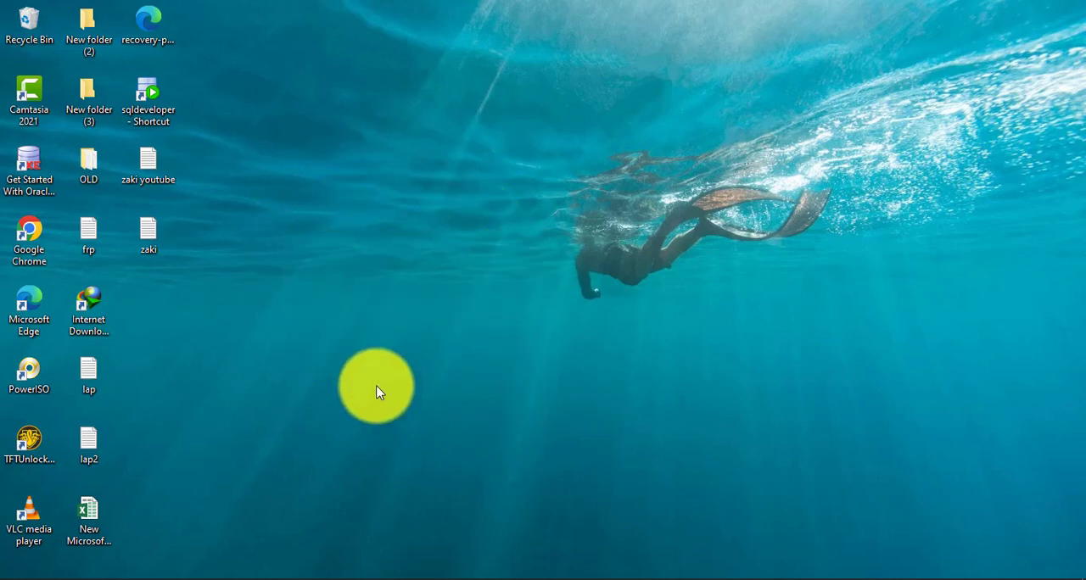
click(368, 579)
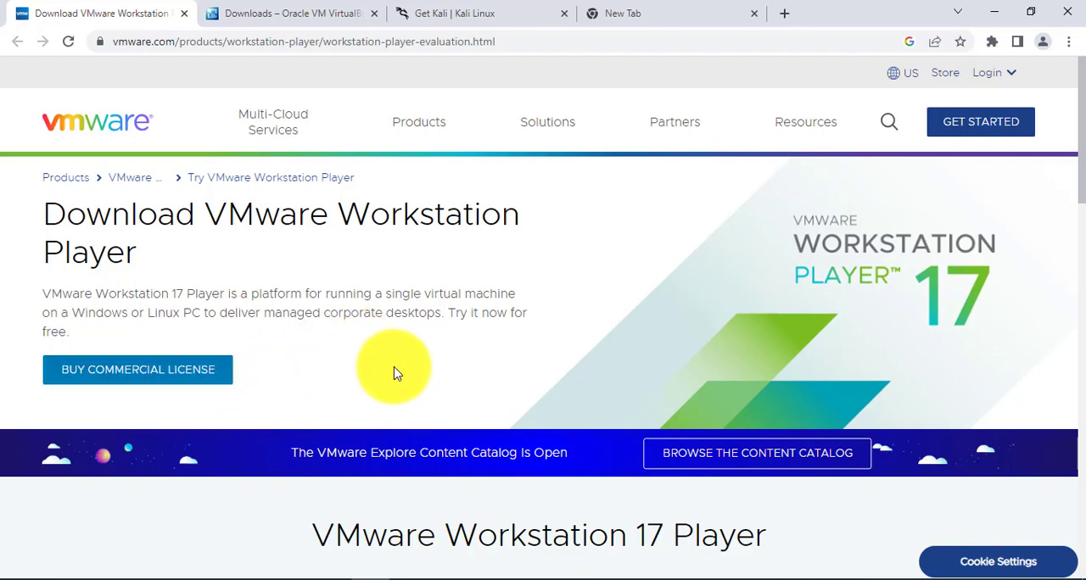
scroll(424, 371, down, 6)
scroll(424, 372, up, 6)
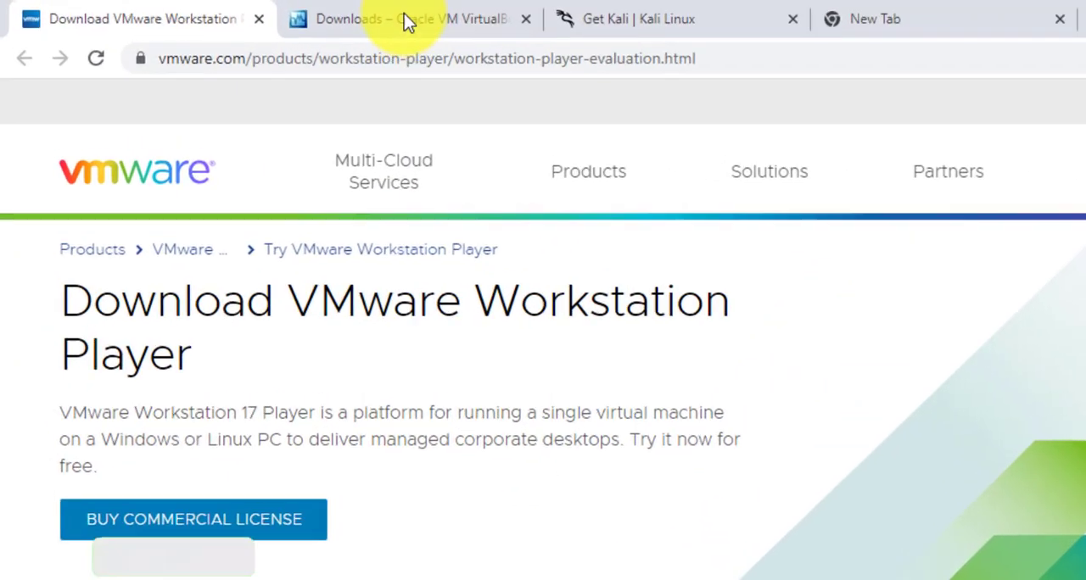
Review the Windows hosts package on the VirtualBox downloads page and the downloaded files in the Soft folder.
click(288, 13)
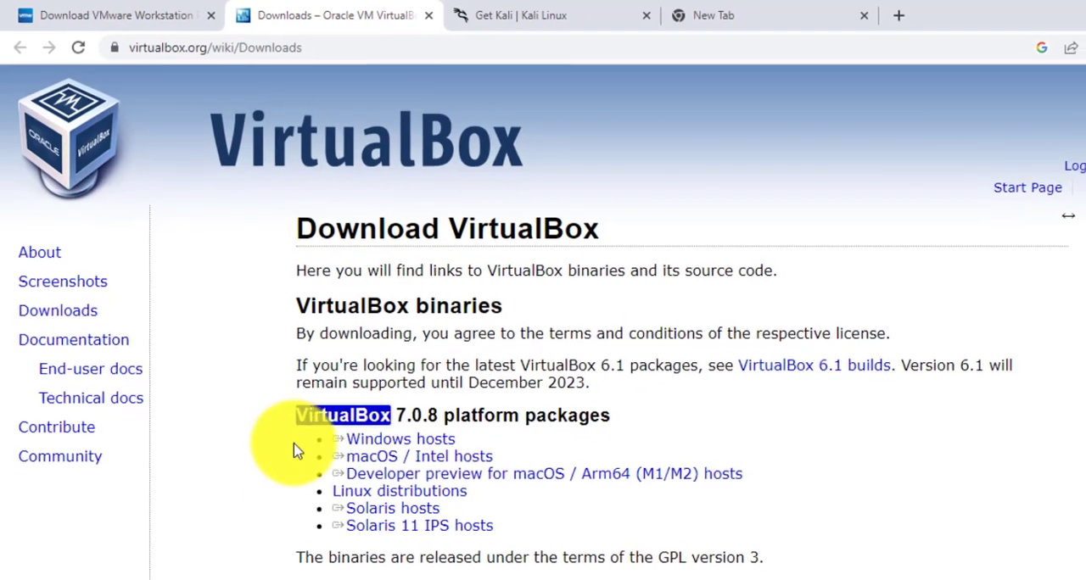
mouse_move(110, 574)
click(266, 528)
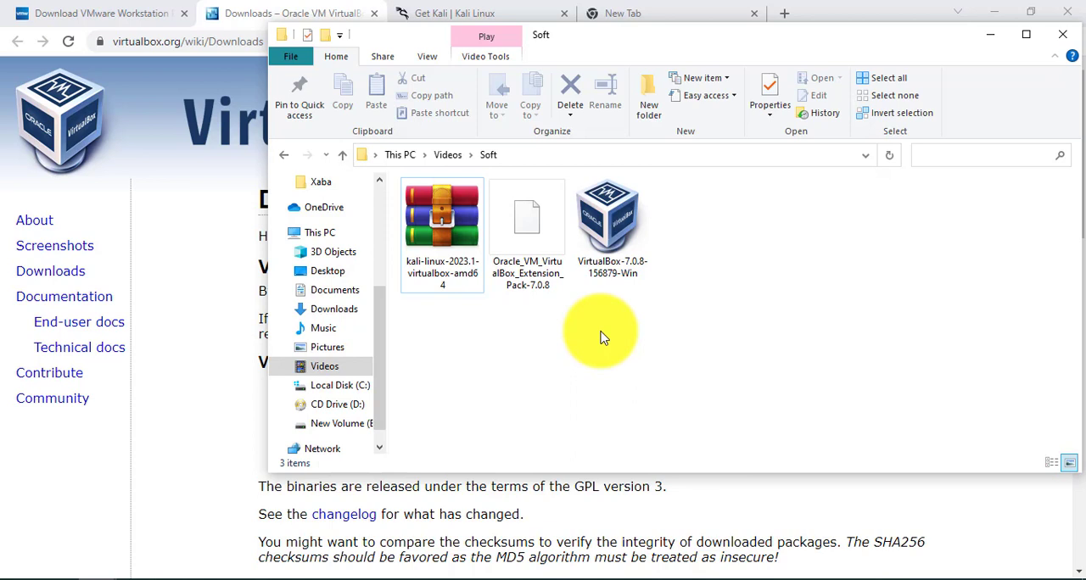
click(286, 10)
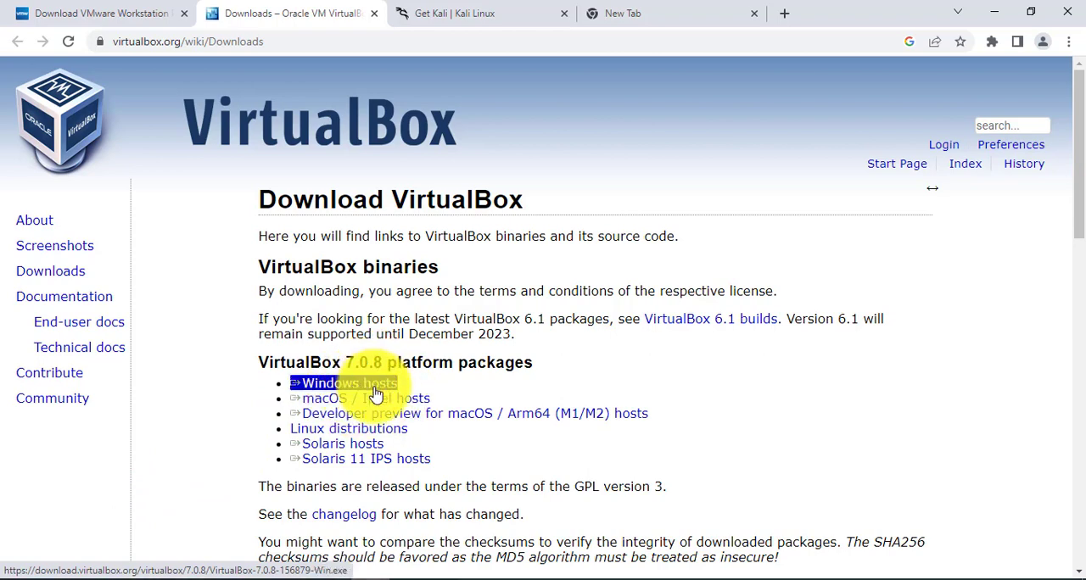
Launch the VirtualBox-7.0.8-156879-Win installer from the Soft folder in Videos.
click(93, 578)
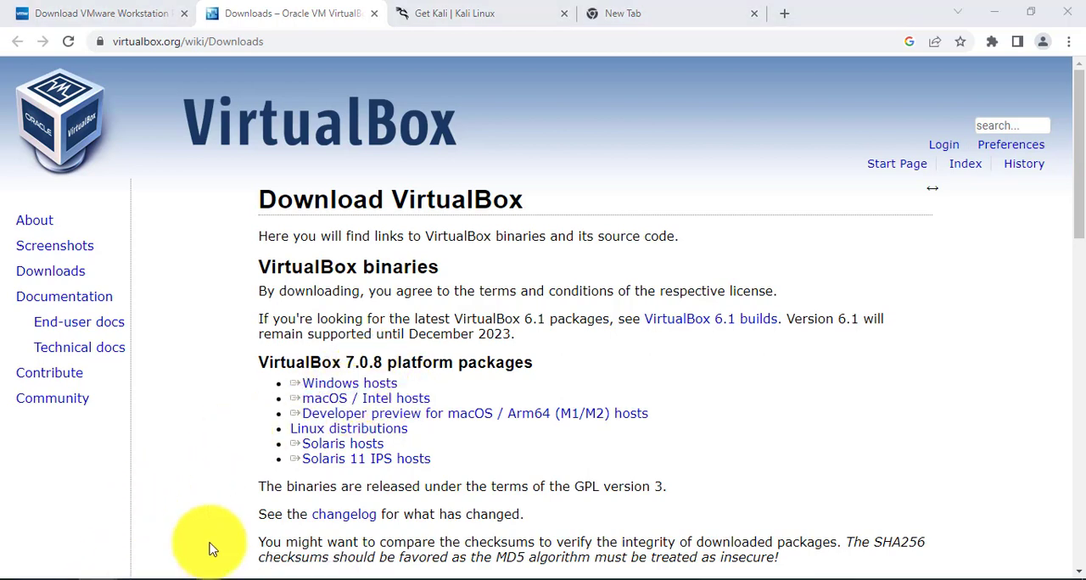
click(276, 540)
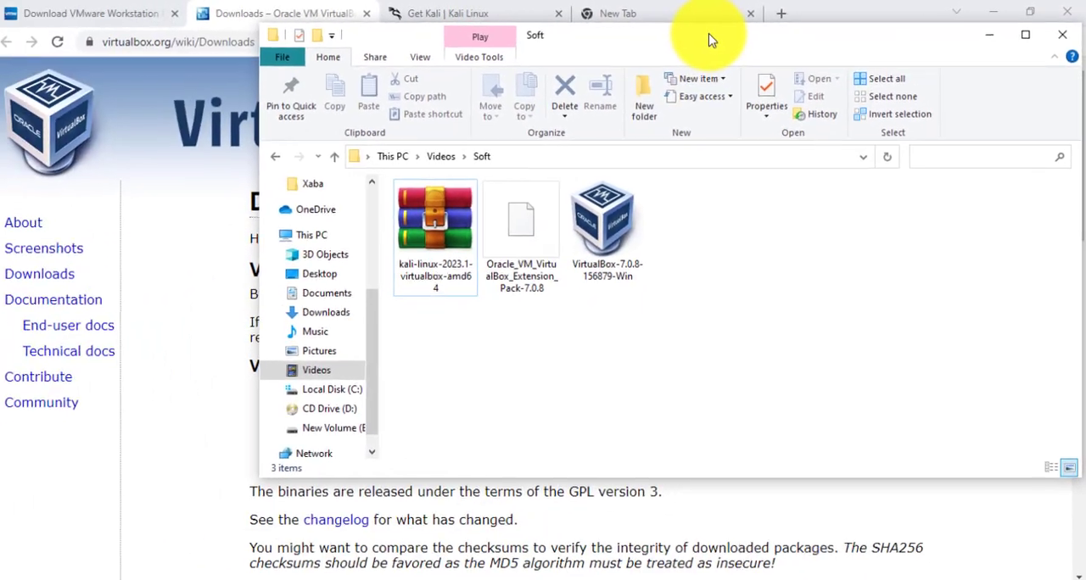
drag(711, 39, 642, 389)
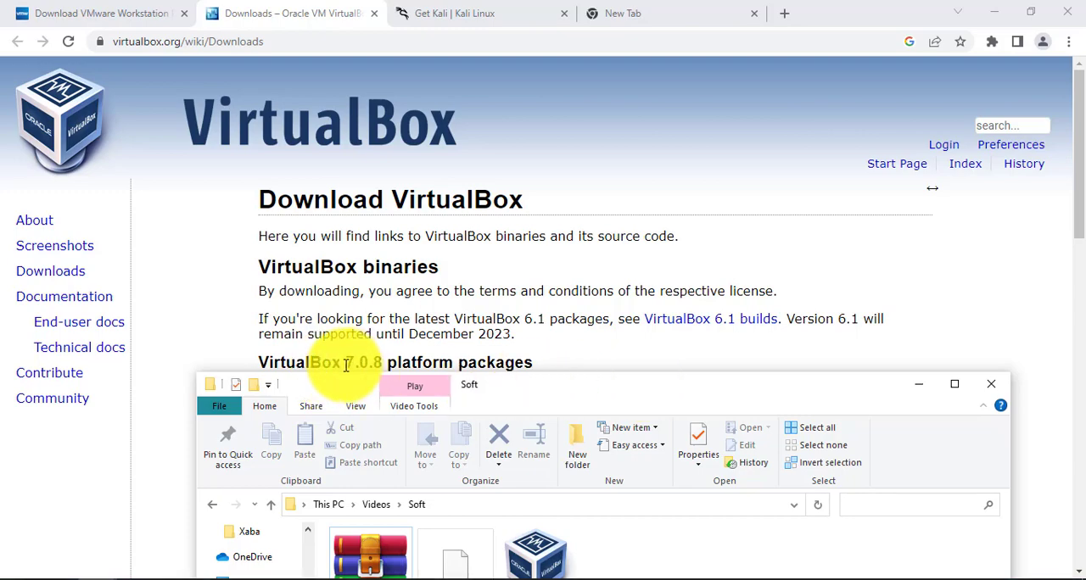
drag(570, 386, 773, 180)
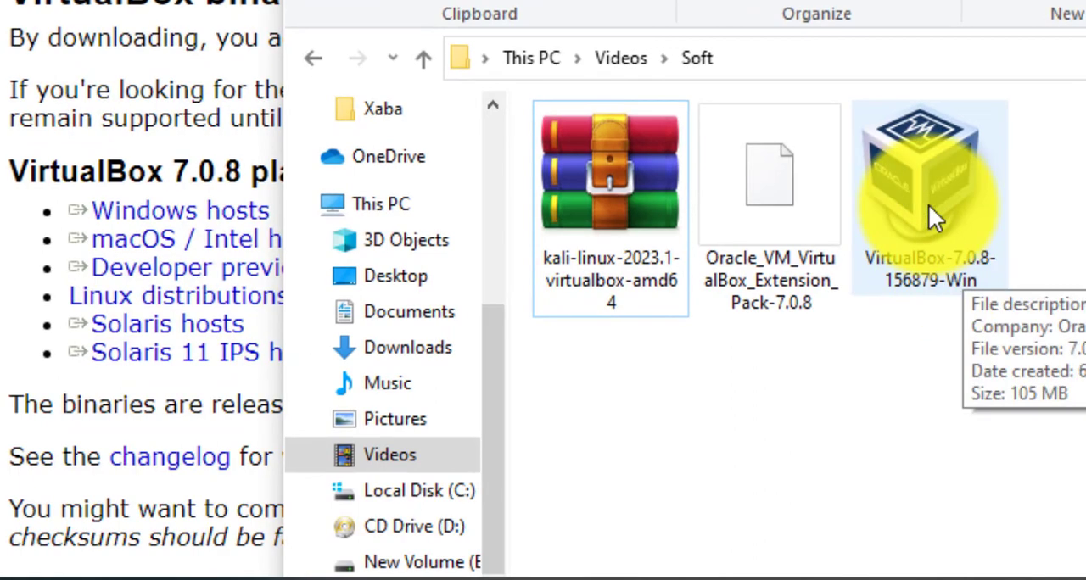
click(928, 204)
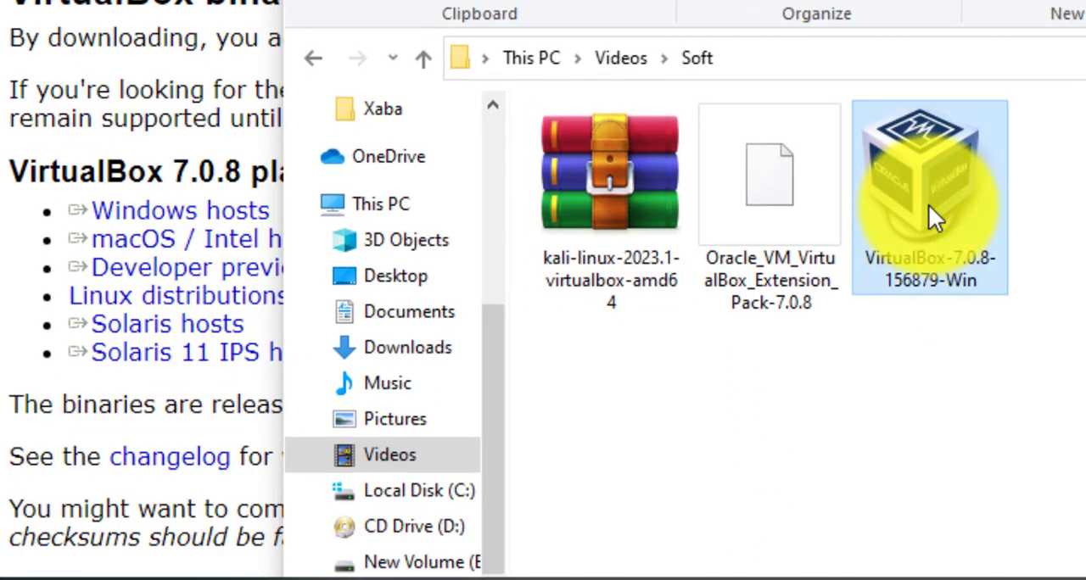
right_click(928, 204)
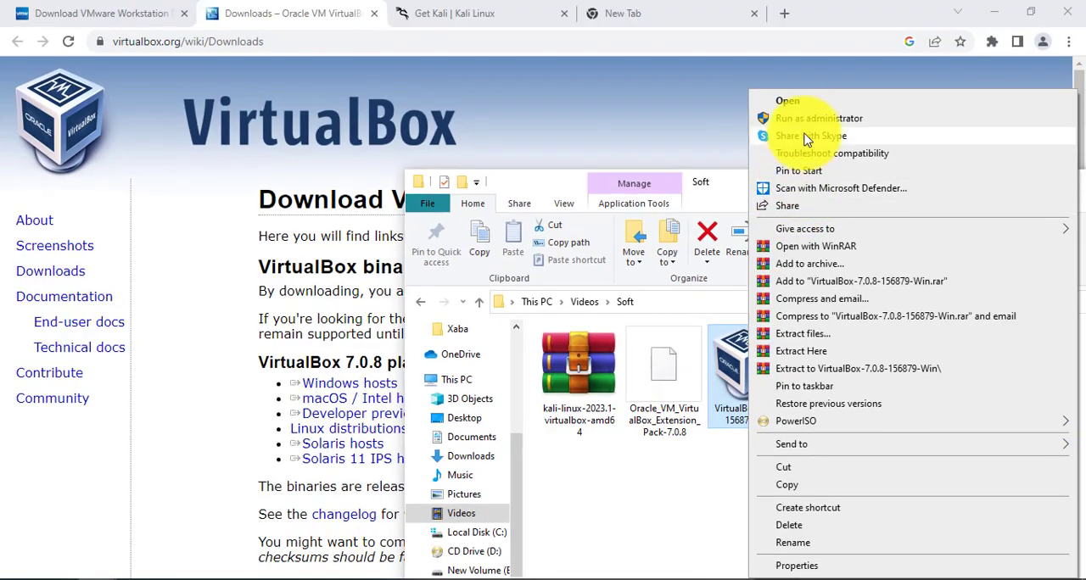
click(785, 101)
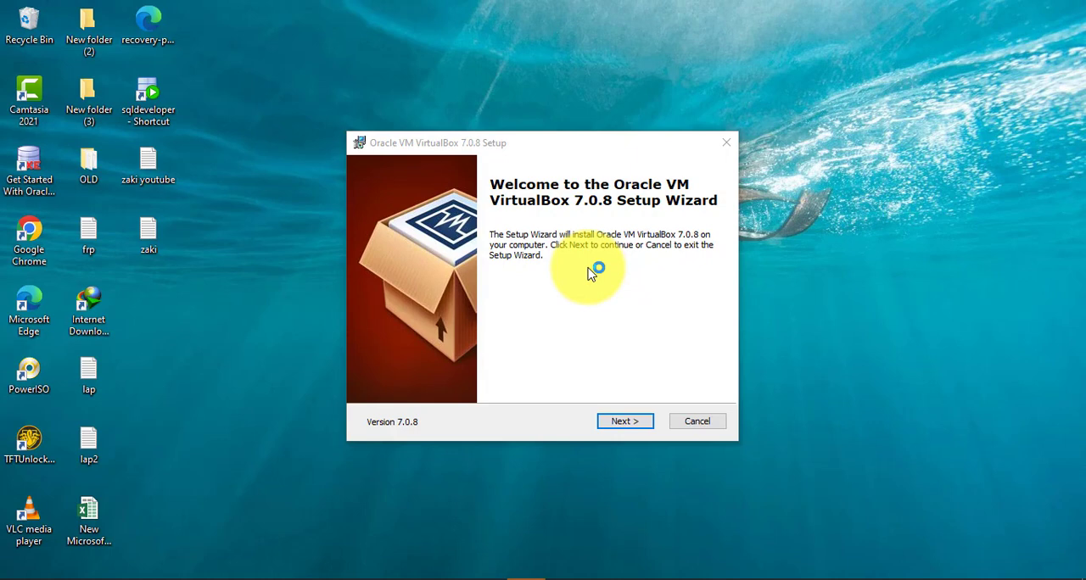
Install VirtualBox 7.0.8 with the default features and location, accepting the network interfaces and missing Python dependencies warnings.
click(624, 424)
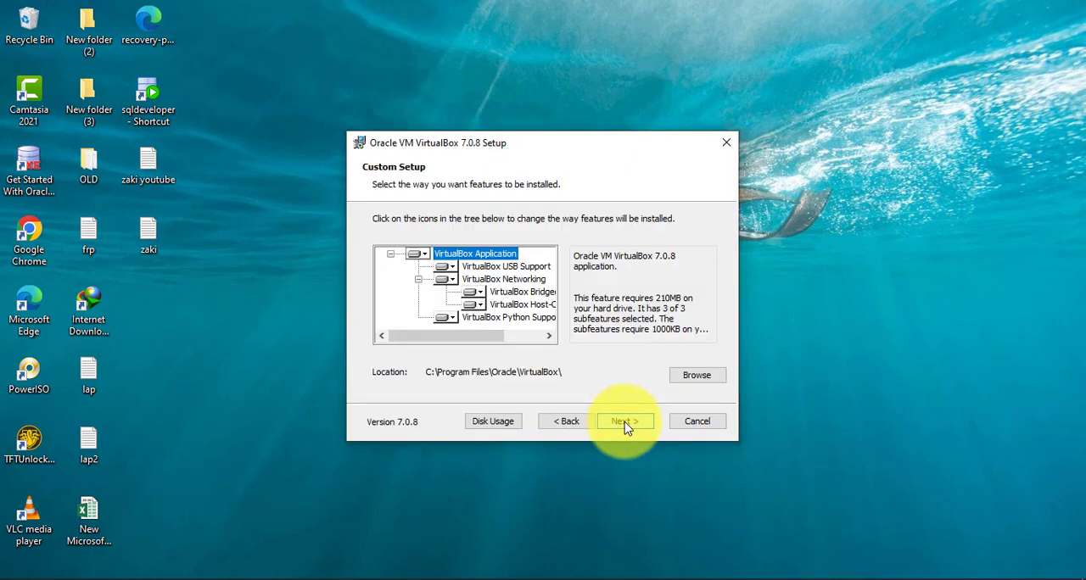
click(624, 424)
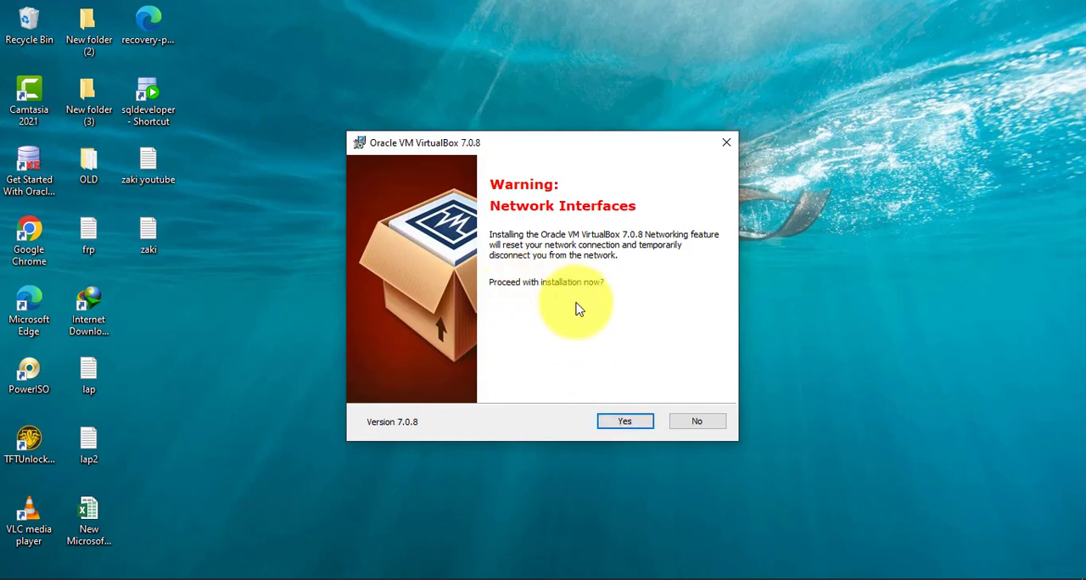
click(632, 430)
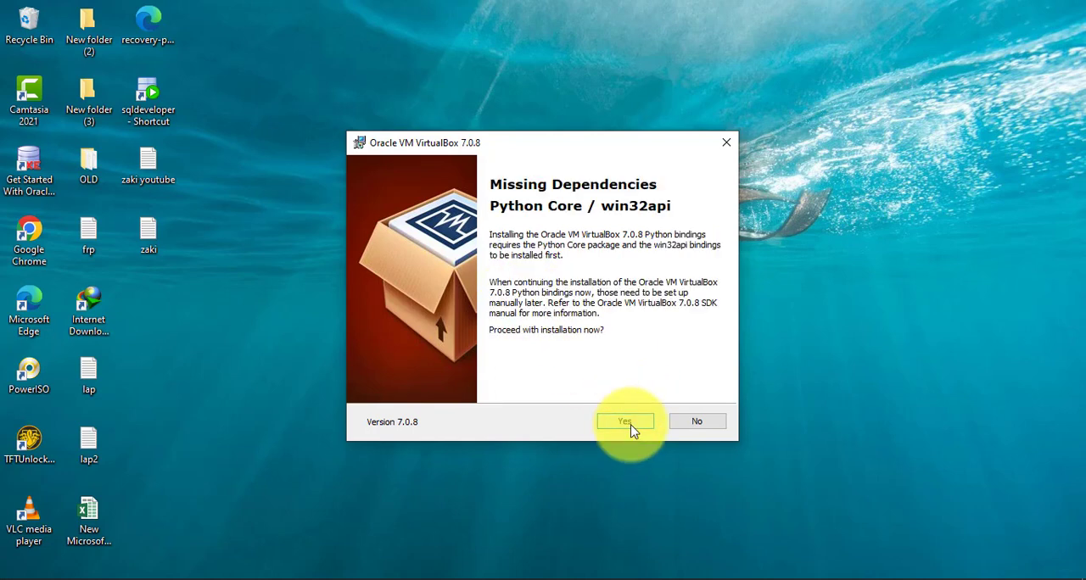
click(632, 431)
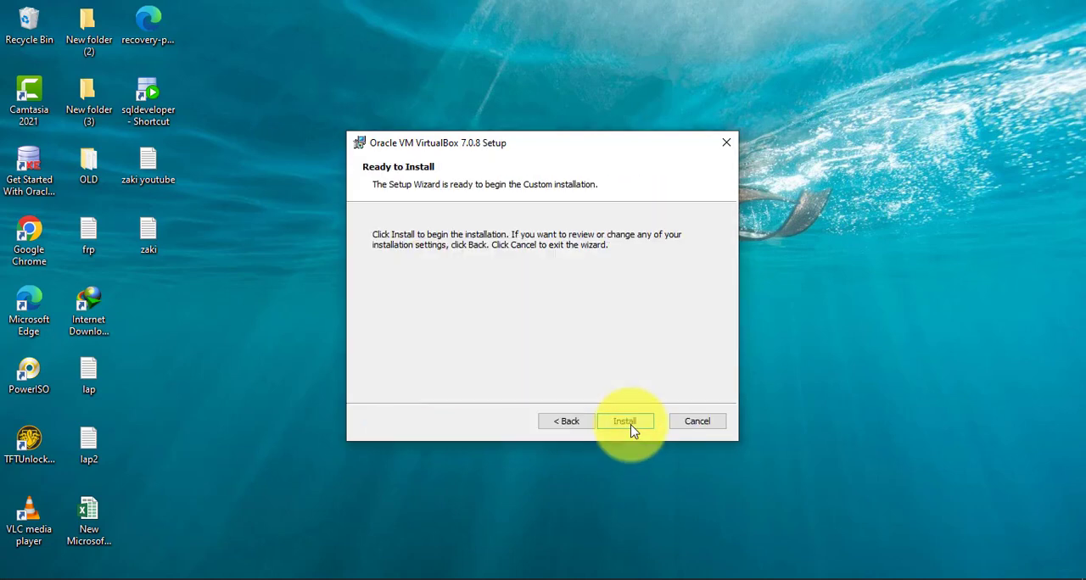
click(625, 422)
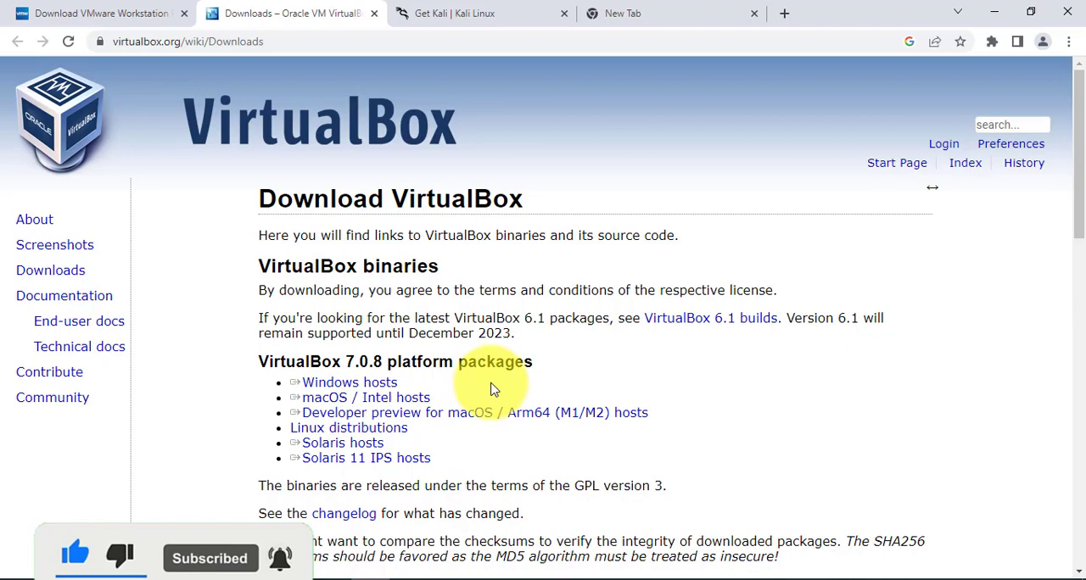
Examine the VirtualBox 7.0.8 Extension Pack section on the downloads page and the matching file in the Soft folder.
scroll(494, 390, down, 3)
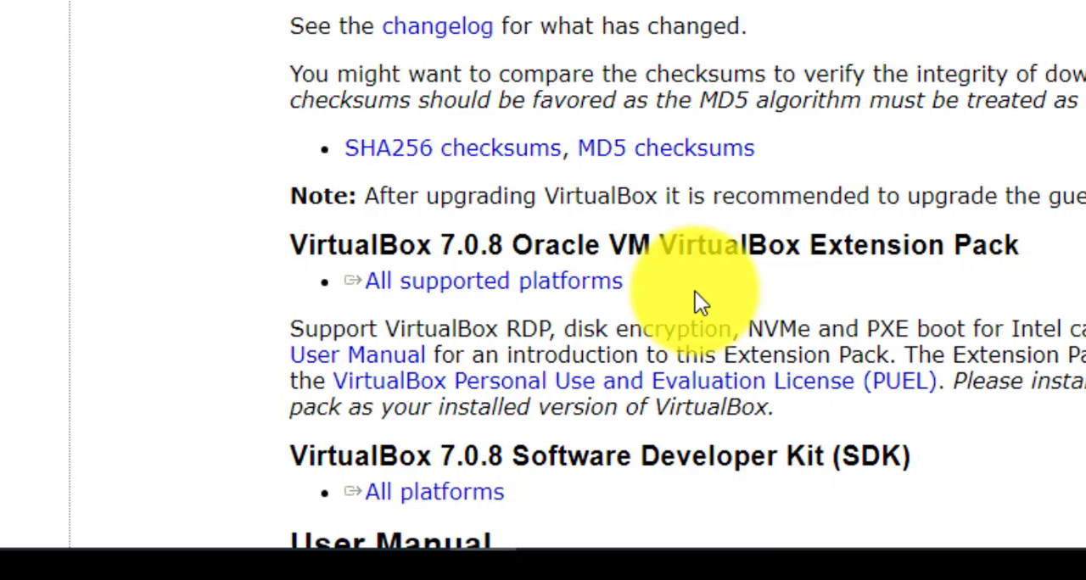
drag(695, 291, 347, 284)
click(780, 182)
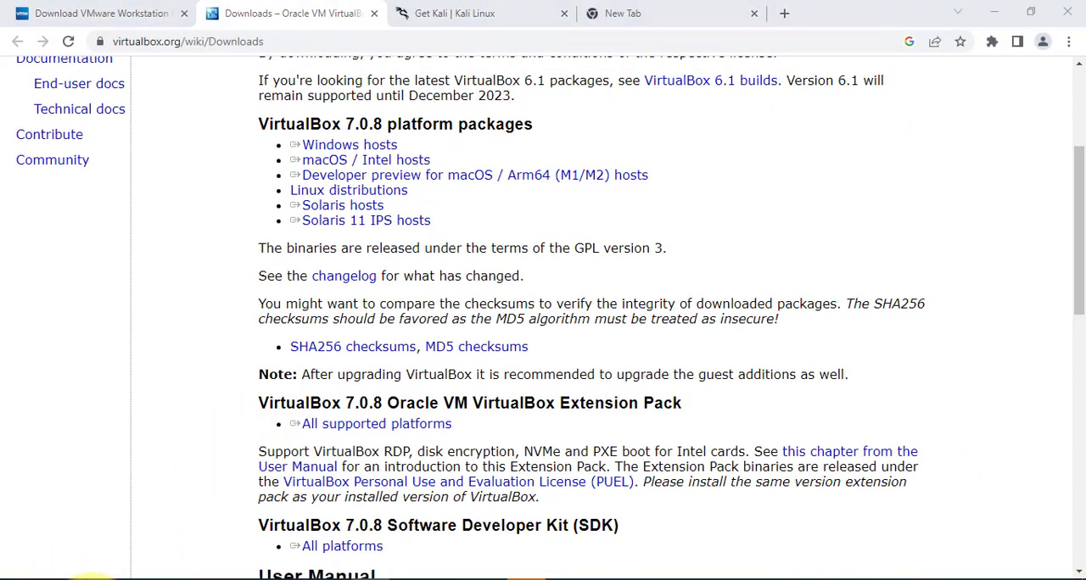
mouse_move(254, 575)
click(272, 543)
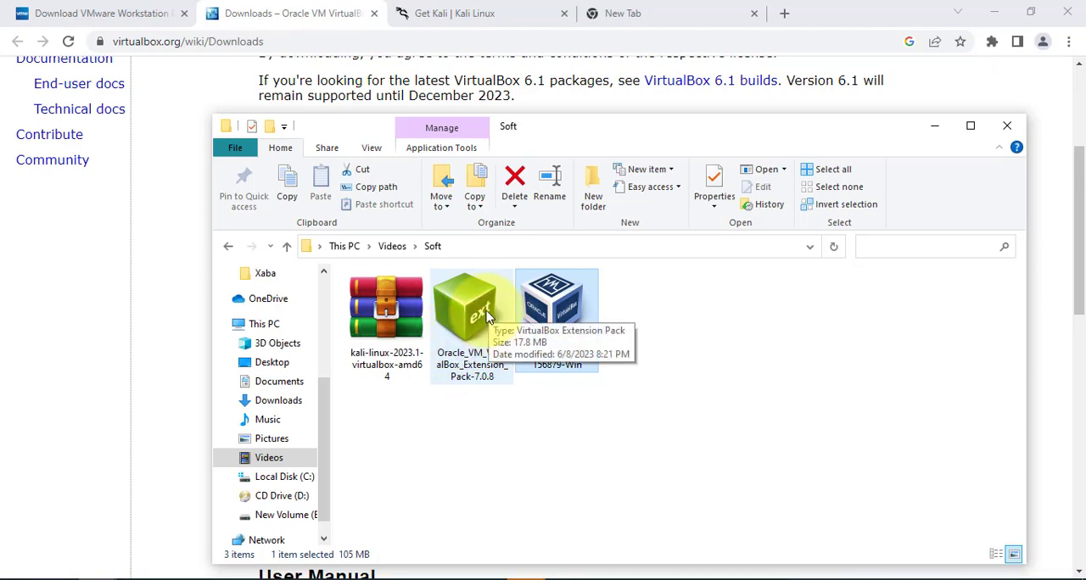
Return to the VirtualBox setup wizard and finish it with the option to start VirtualBox after installation enabled.
click(934, 126)
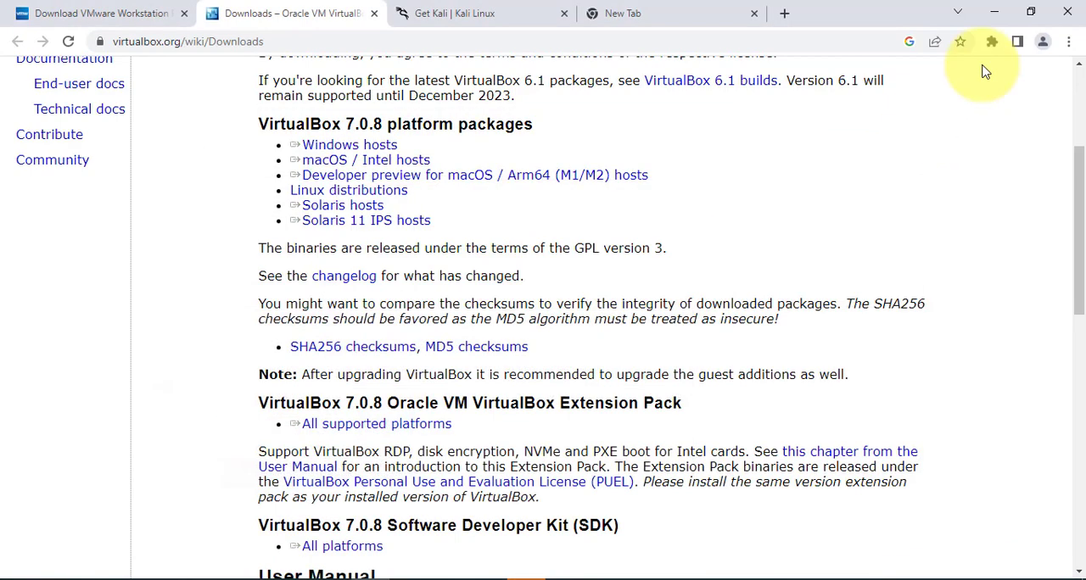
click(995, 12)
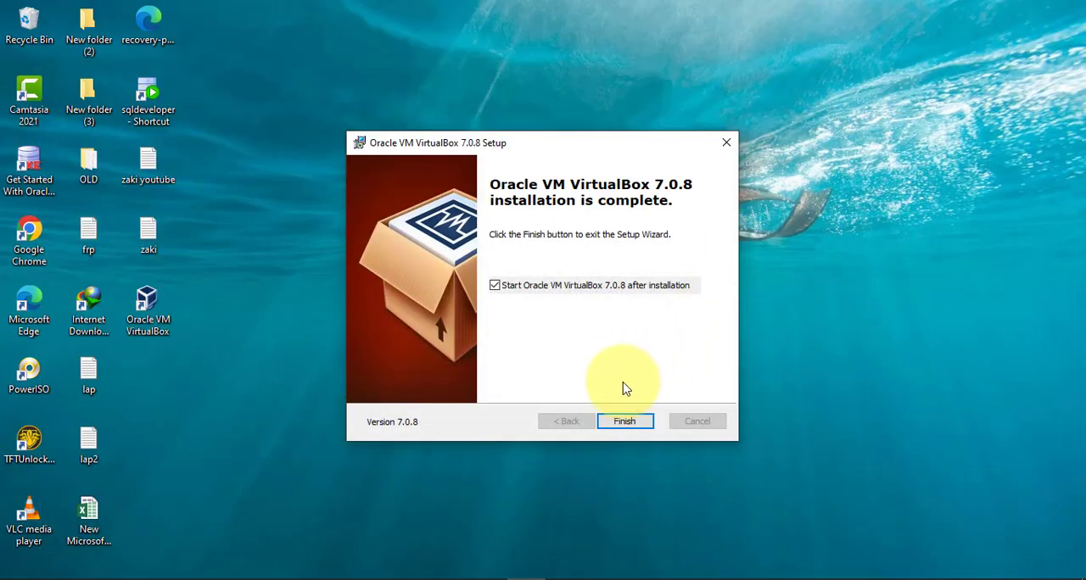
click(632, 420)
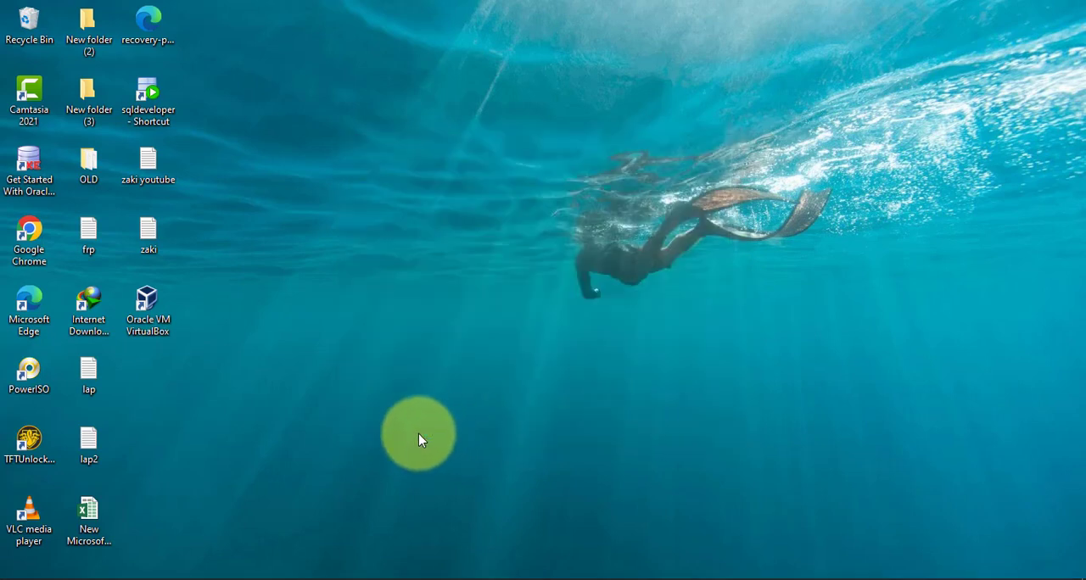
mouse_move(141, 565)
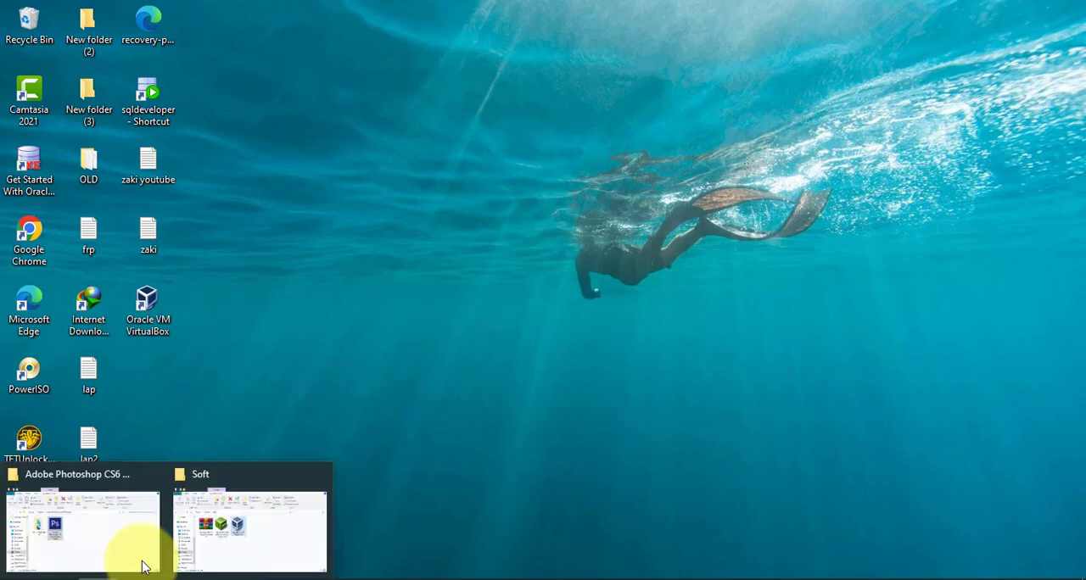
click(243, 530)
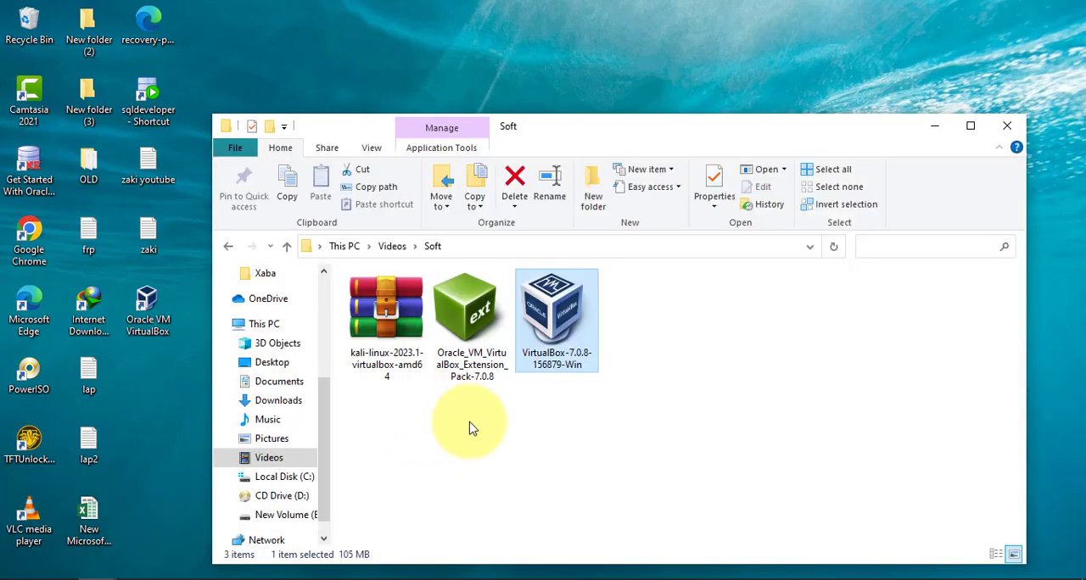
click(936, 128)
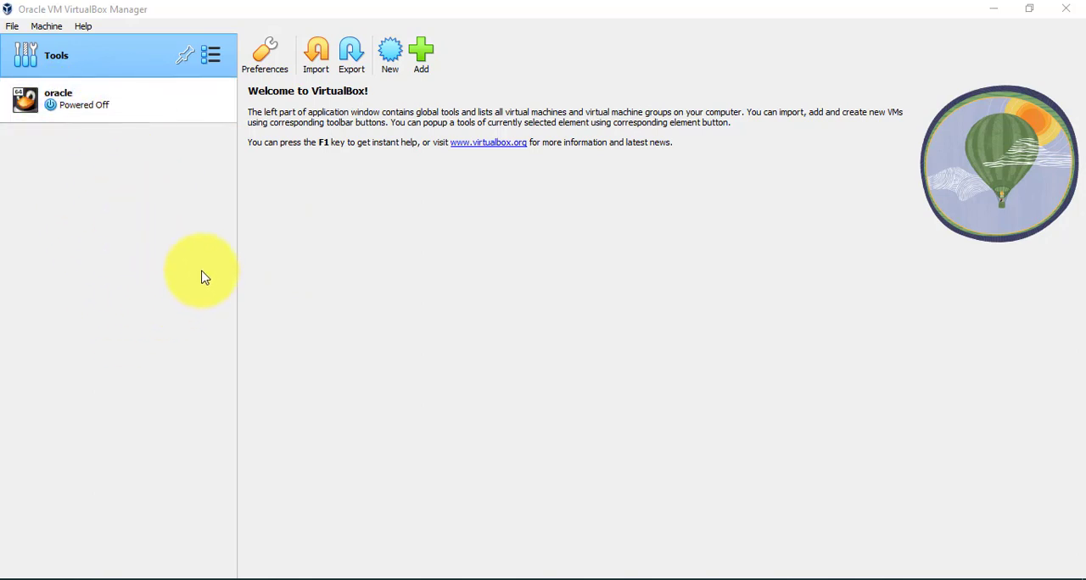
Open the Oracle_VM_VirtualBox_Extension_Pack-7.0.8 file from the Soft folder to load it into VirtualBox.
mouse_move(97, 576)
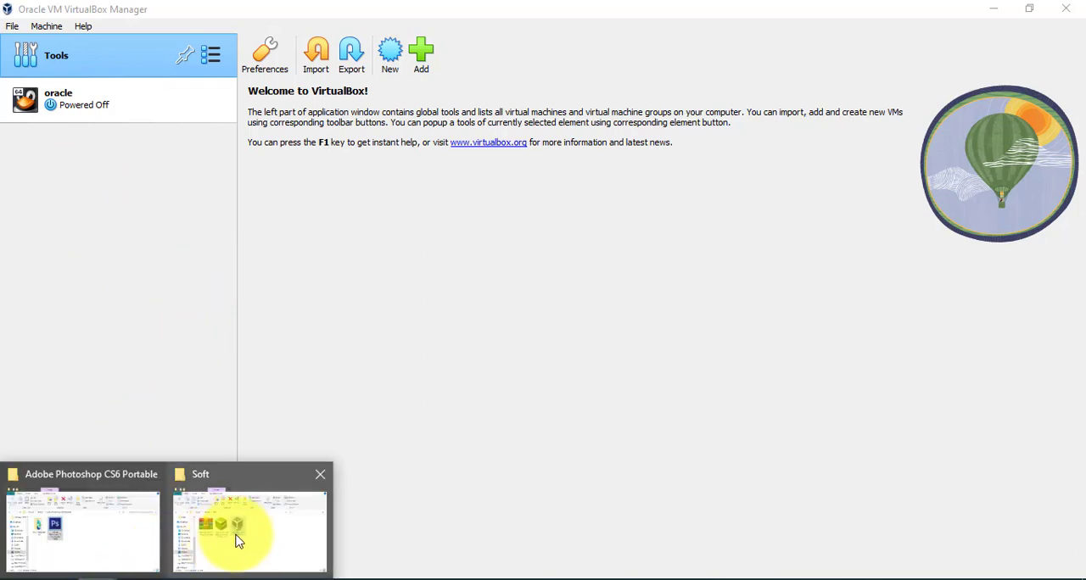
click(266, 531)
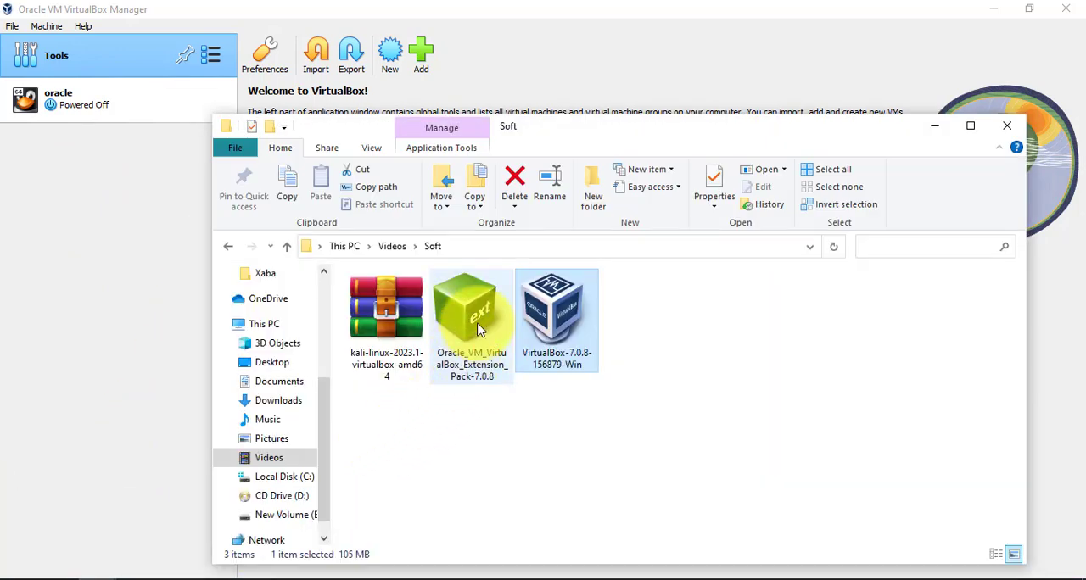
click(478, 329)
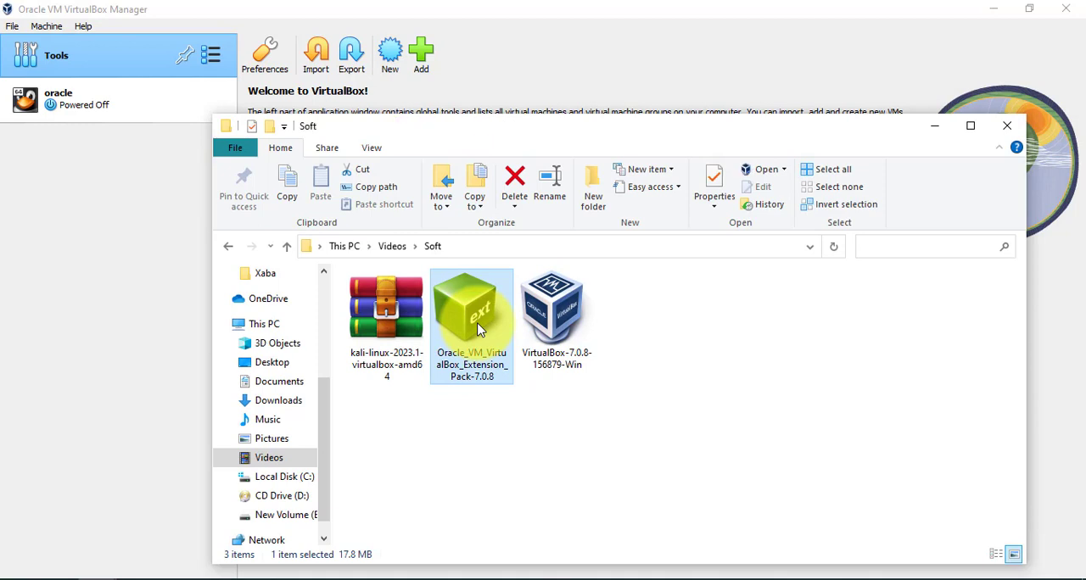
double_click(478, 329)
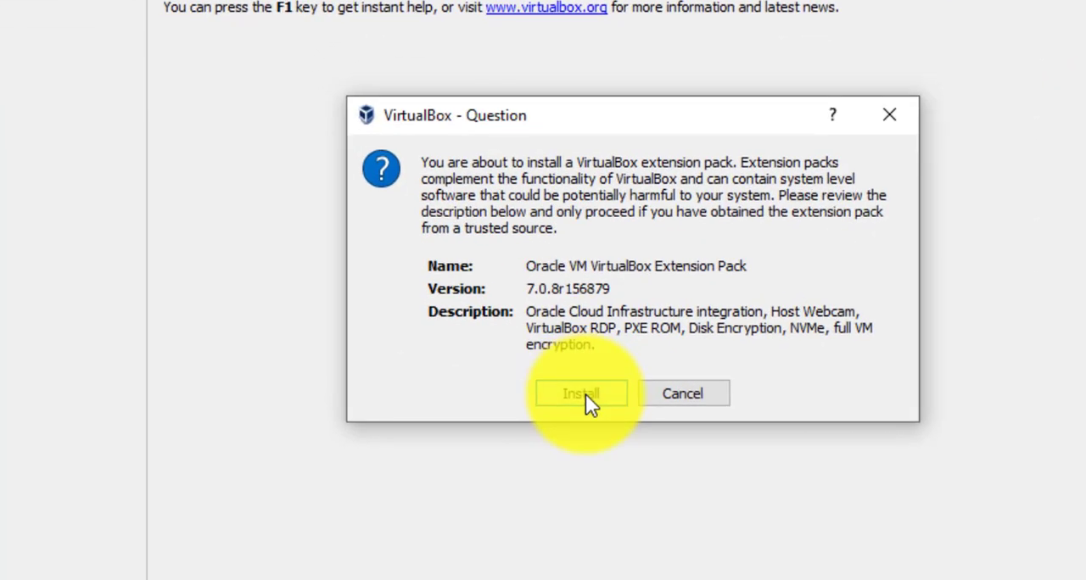
Install the Oracle VM VirtualBox Extension Pack and agree to its license after going through the full text.
click(585, 395)
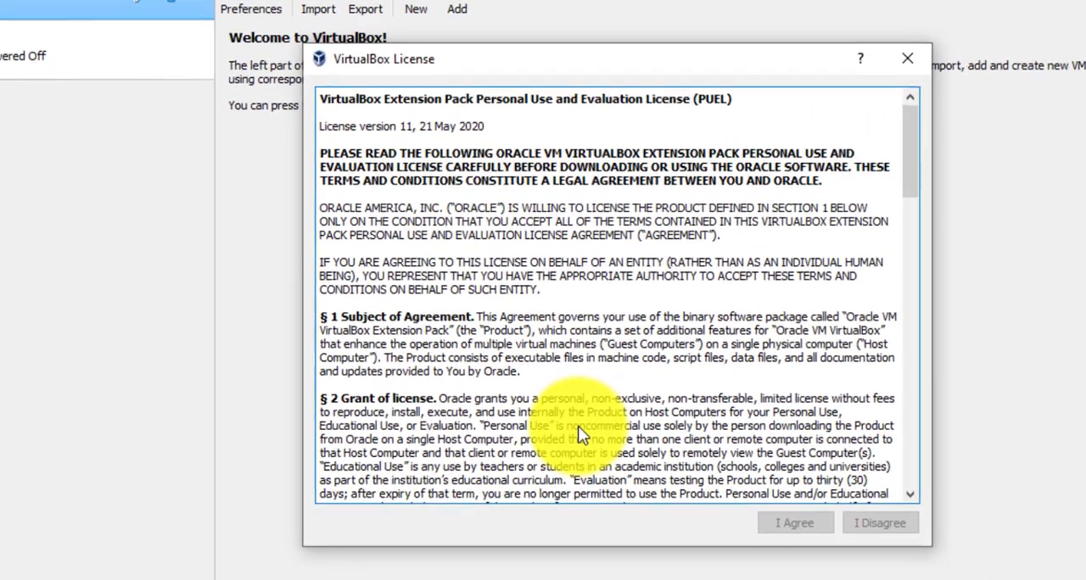
scroll(678, 399, down, 3)
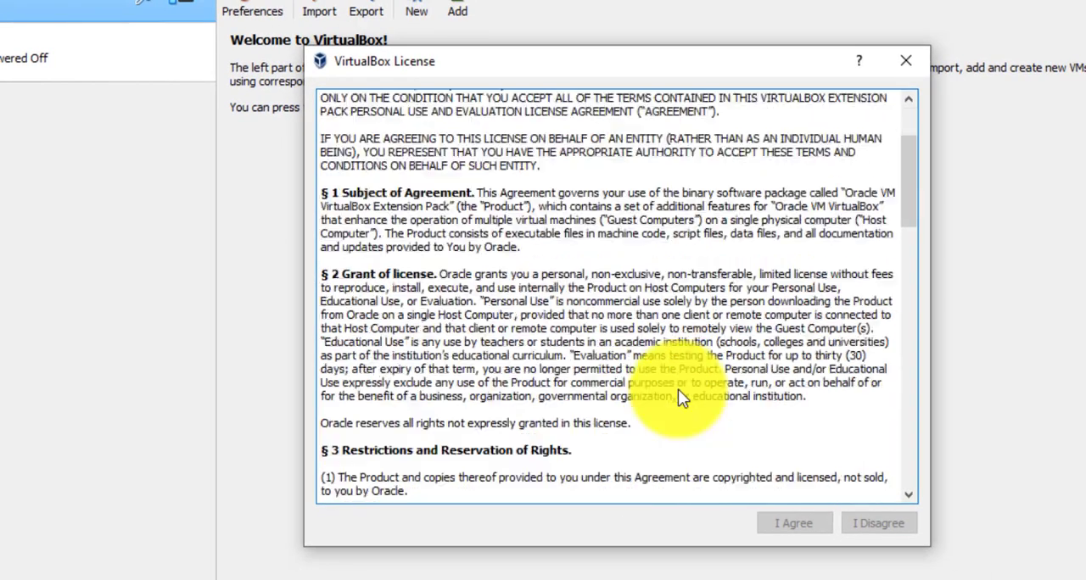
scroll(678, 394, down, 15)
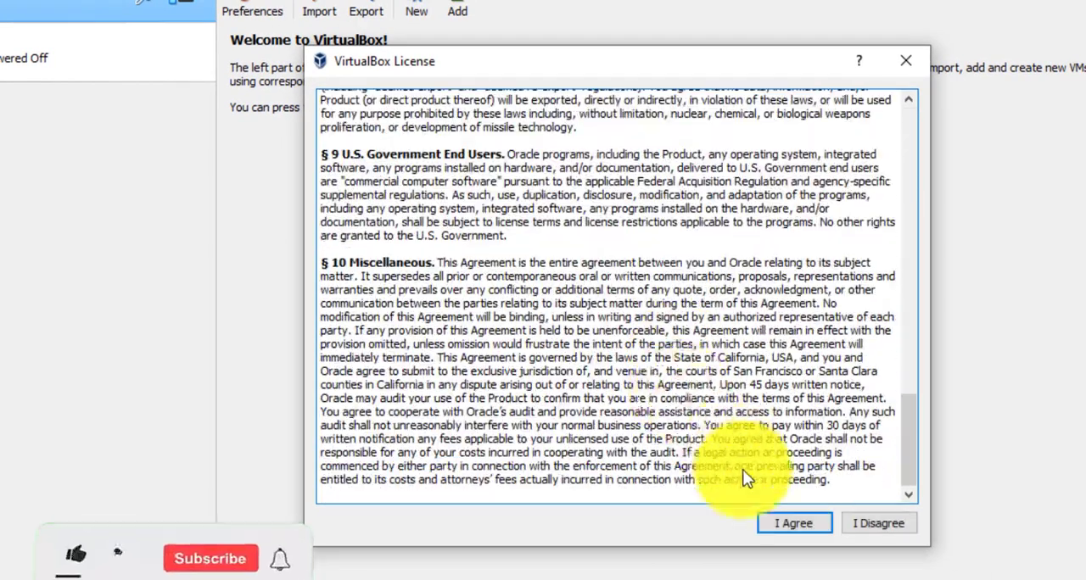
click(796, 530)
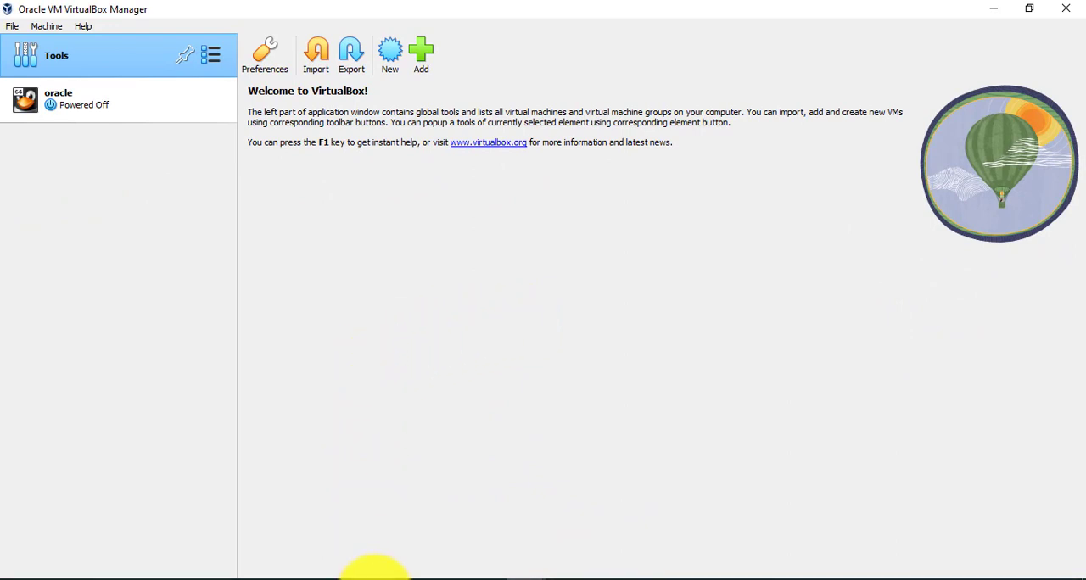
Switch to the Get Kali page in Chrome and examine the platform options offered for Kali Linux.
click(375, 579)
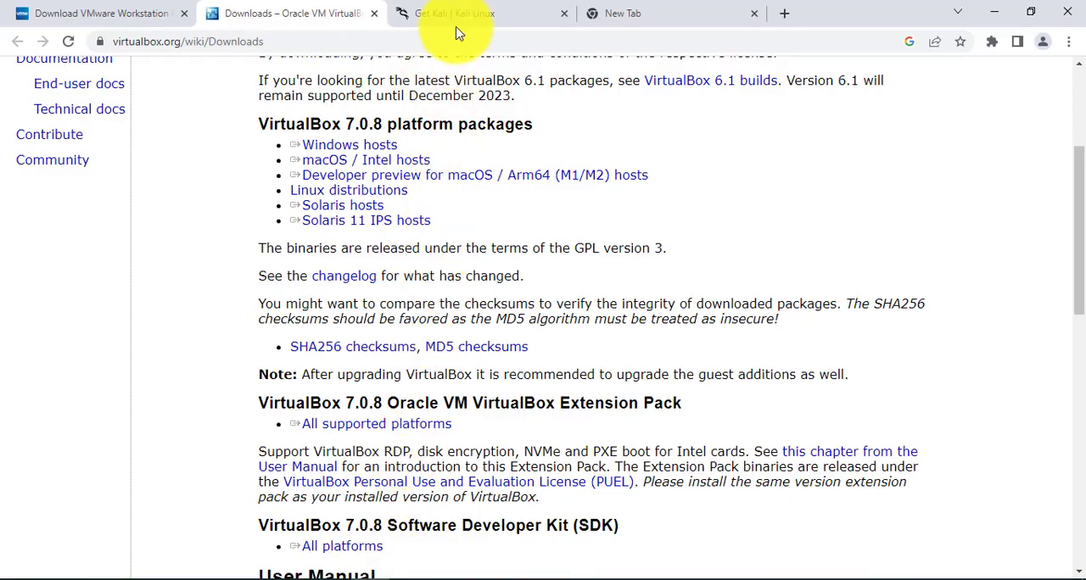
click(462, 15)
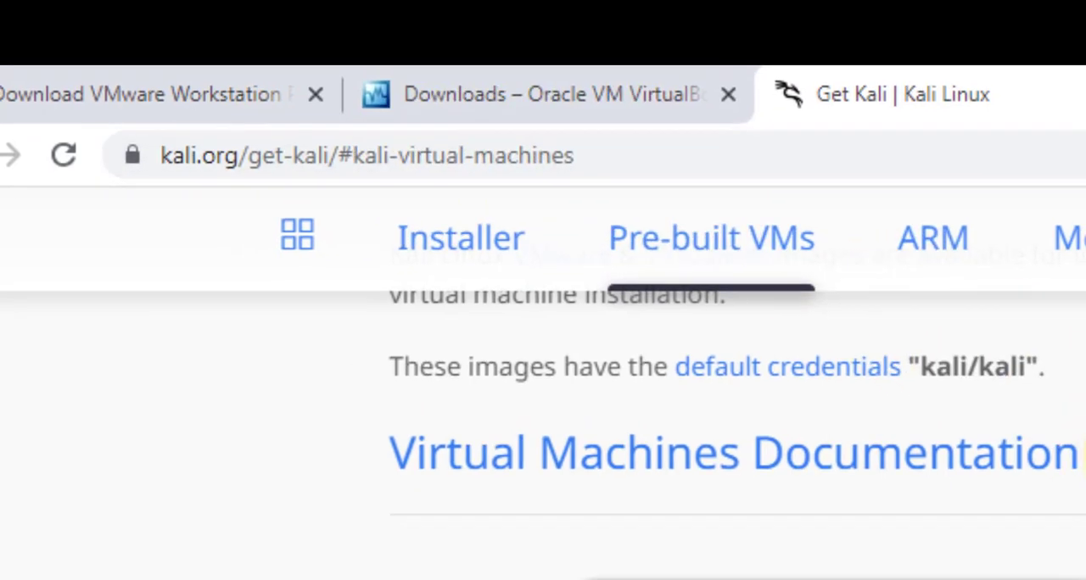
scroll(750, 282, up, 10)
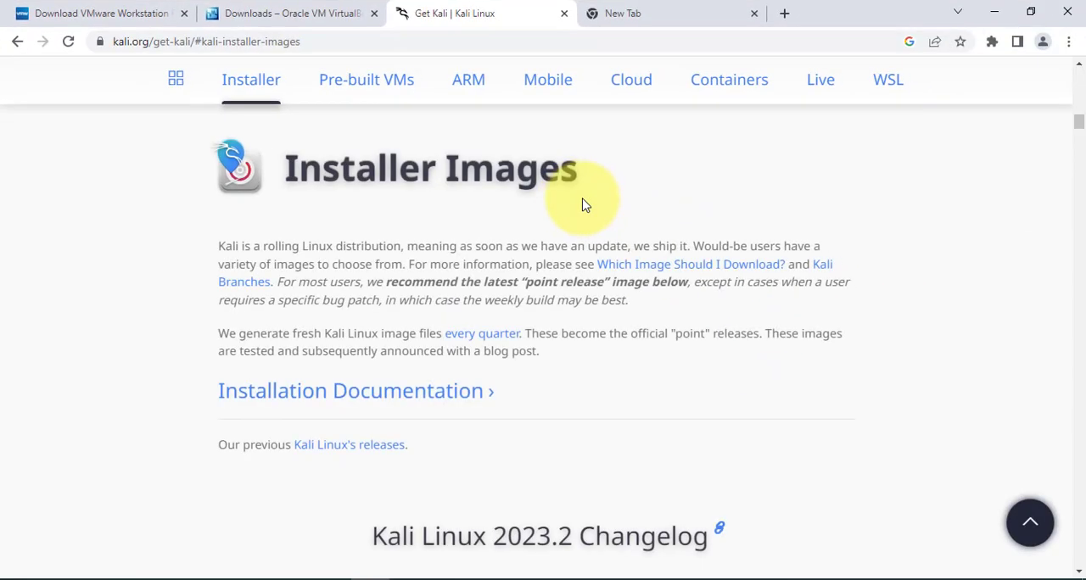
scroll(582, 205, up, 10)
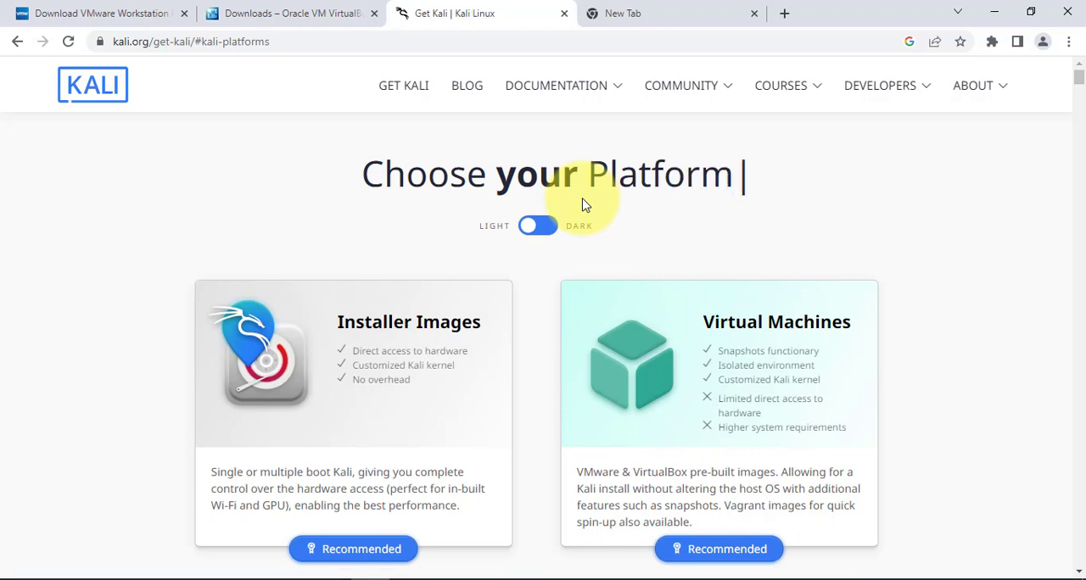
scroll(584, 206, down, 5)
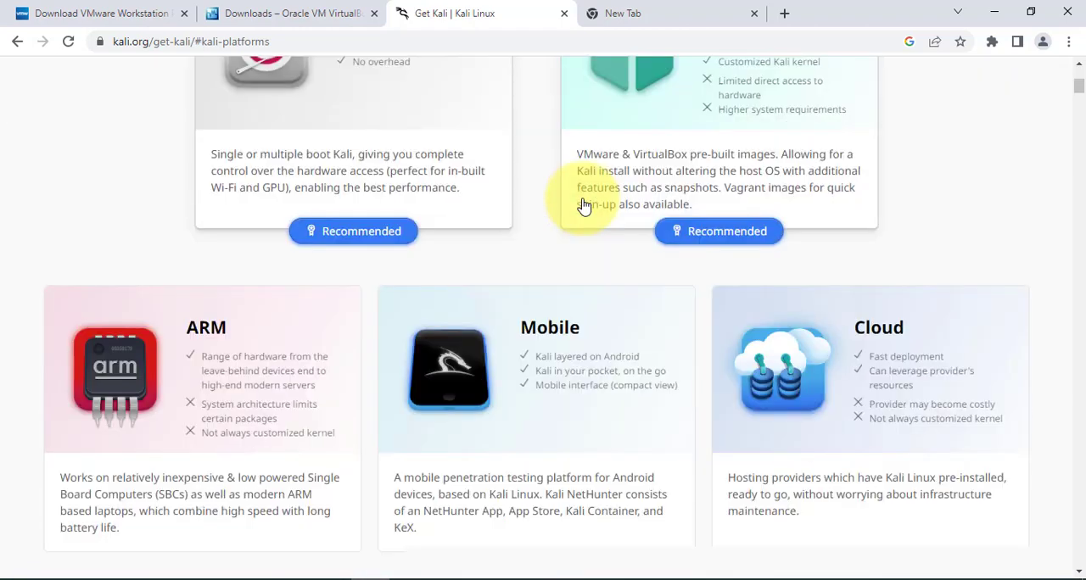
scroll(583, 205, down, 5)
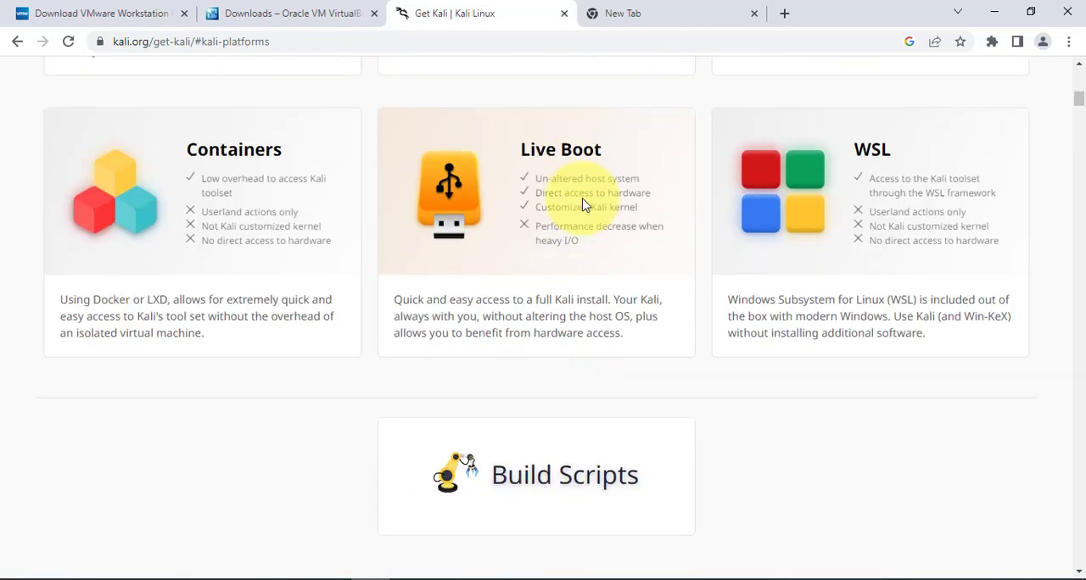
Examine the Installer Images section and the 64-bit images under Pre-built Virtual Machines on the Get Kali page.
click(584, 206)
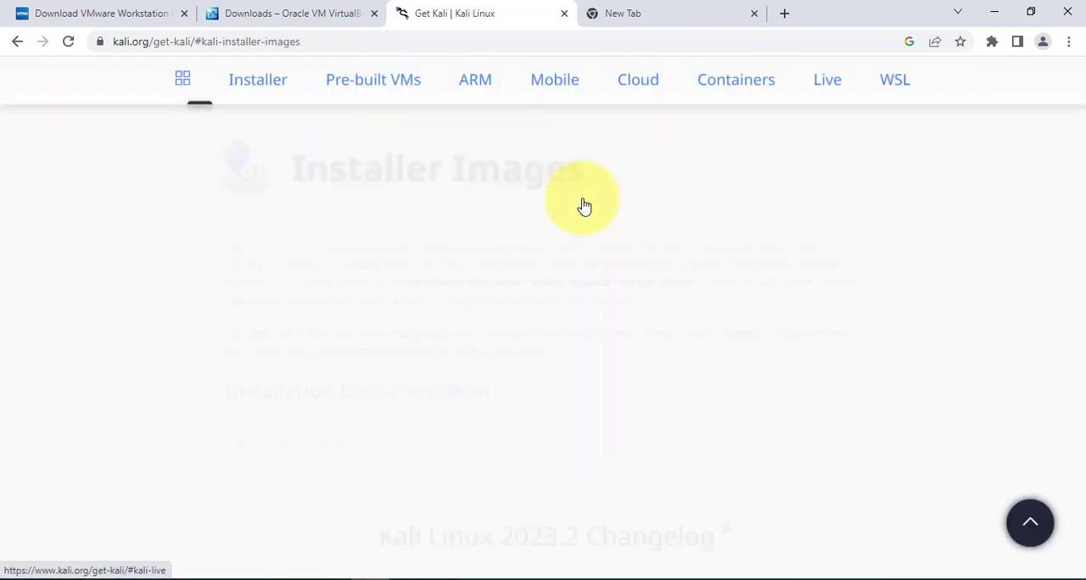
scroll(583, 205, down, 1)
scroll(583, 205, up, 2)
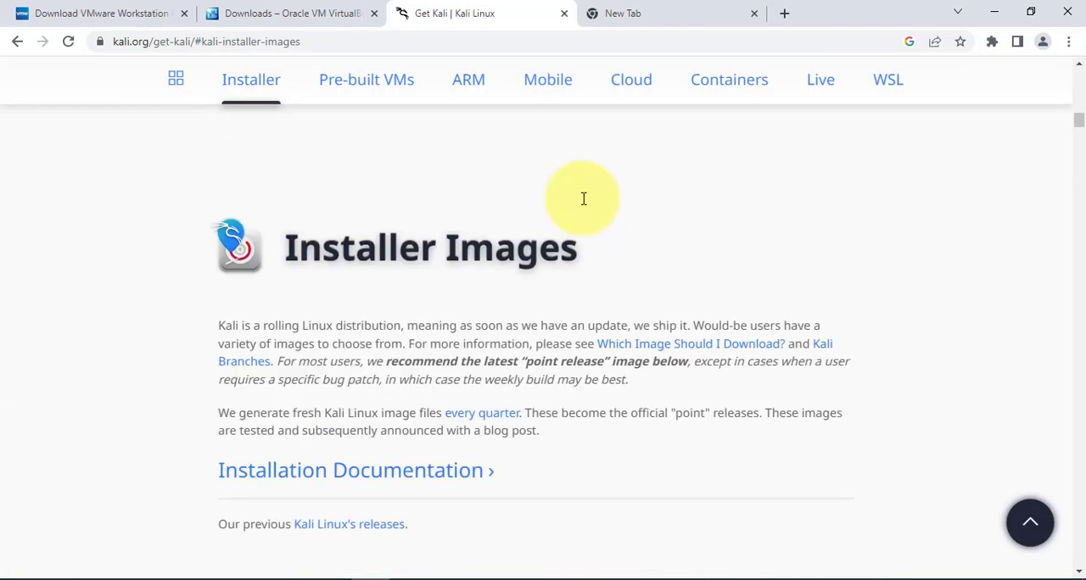
scroll(492, 291, down, 5)
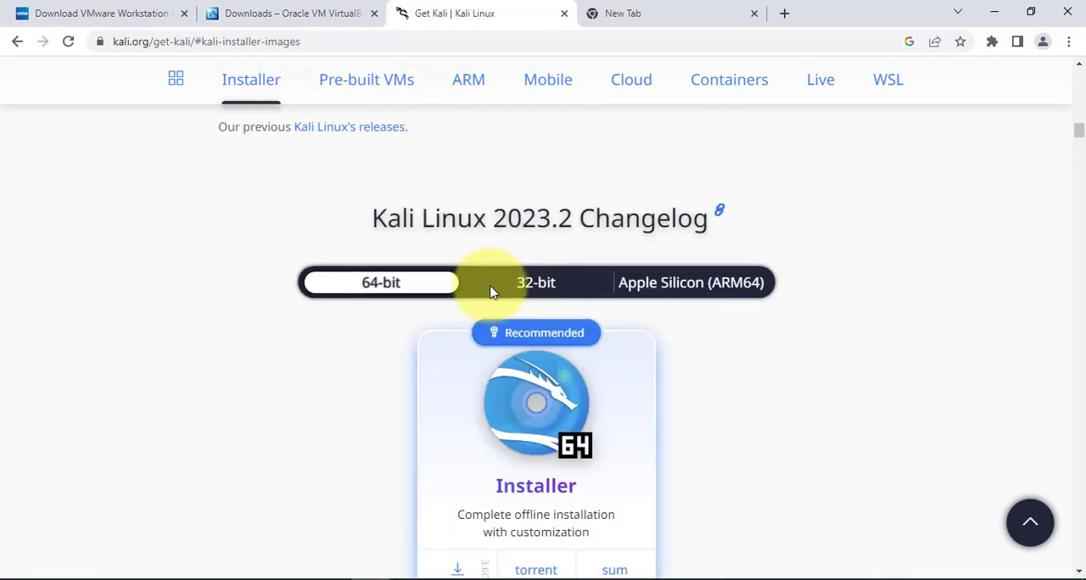
scroll(491, 291, down, 5)
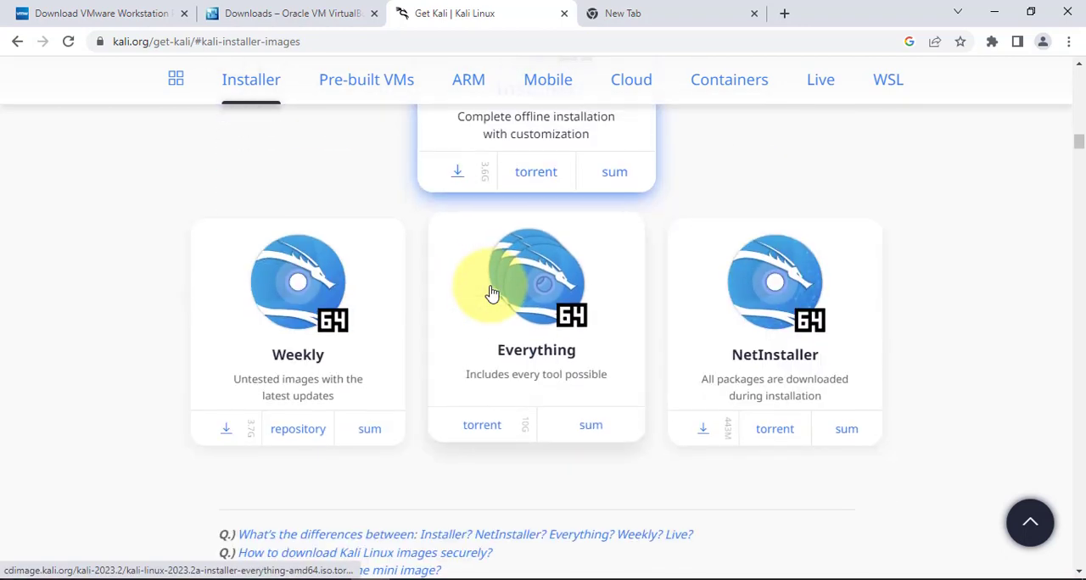
scroll(490, 291, down, 5)
scroll(490, 290, down, 10)
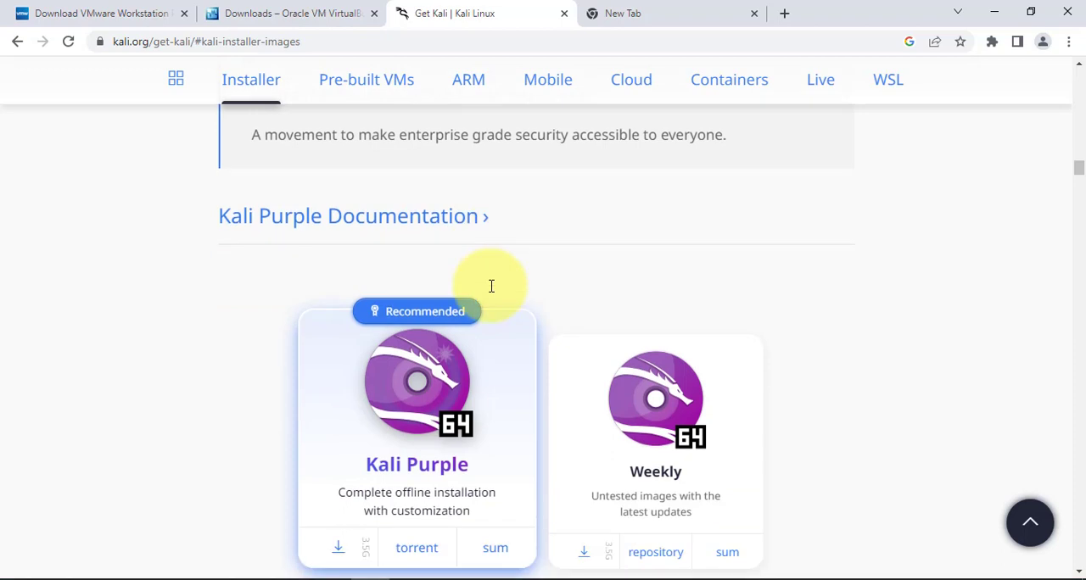
scroll(491, 291, down, 1)
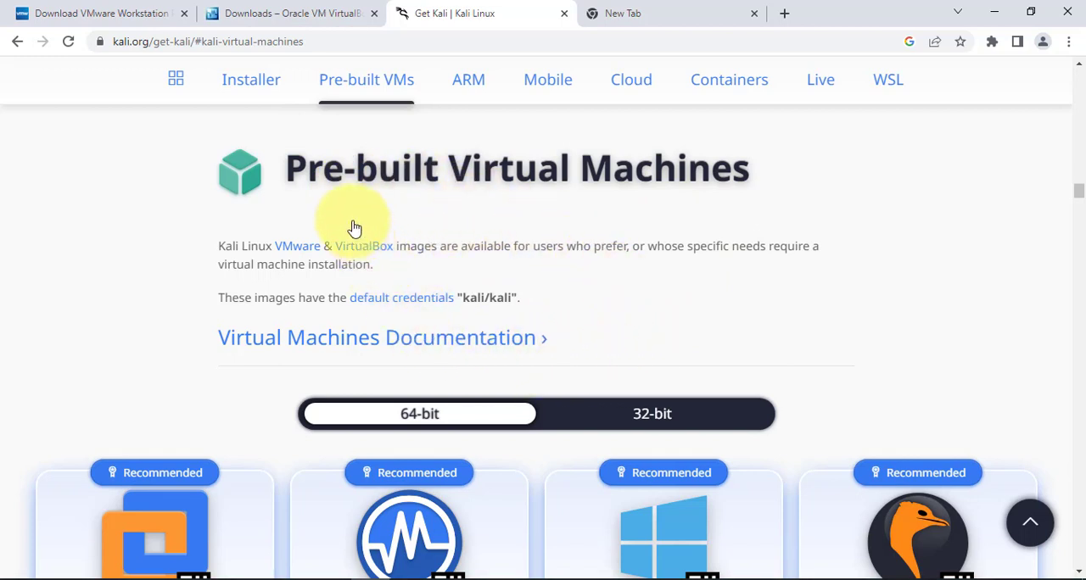
scroll(585, 301, down, 3)
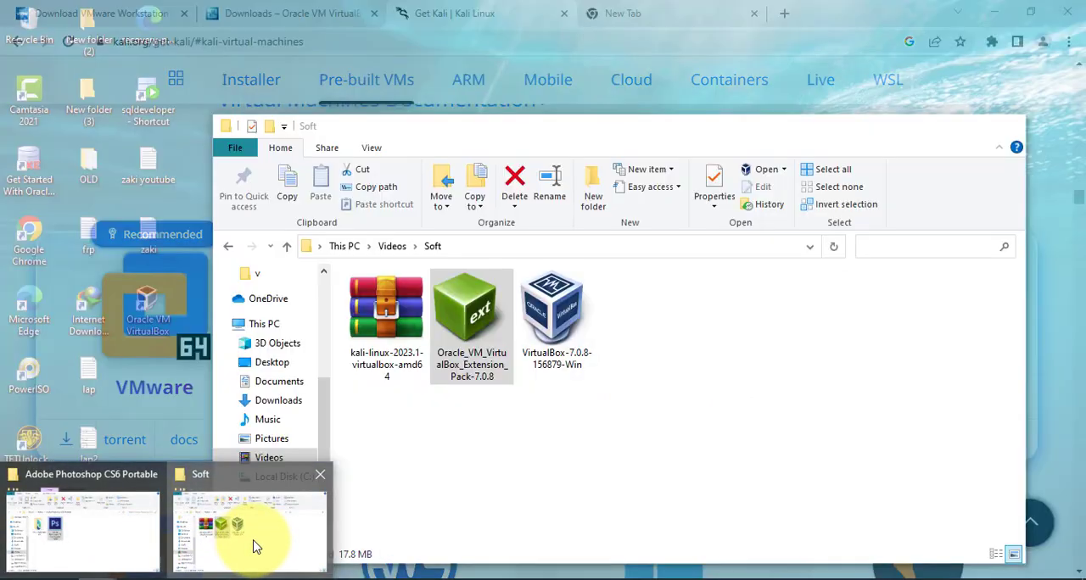
Extract the kali-linux-2023.1-virtualbox-amd64 archive in the Soft folder into a subfolder of the same name.
click(252, 546)
click(399, 335)
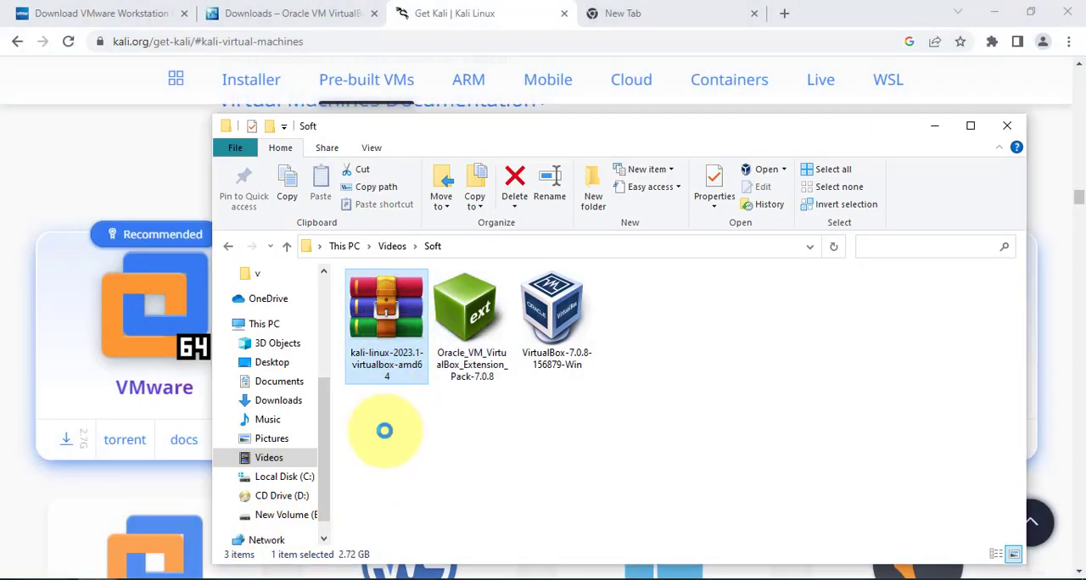
double_click(394, 337)
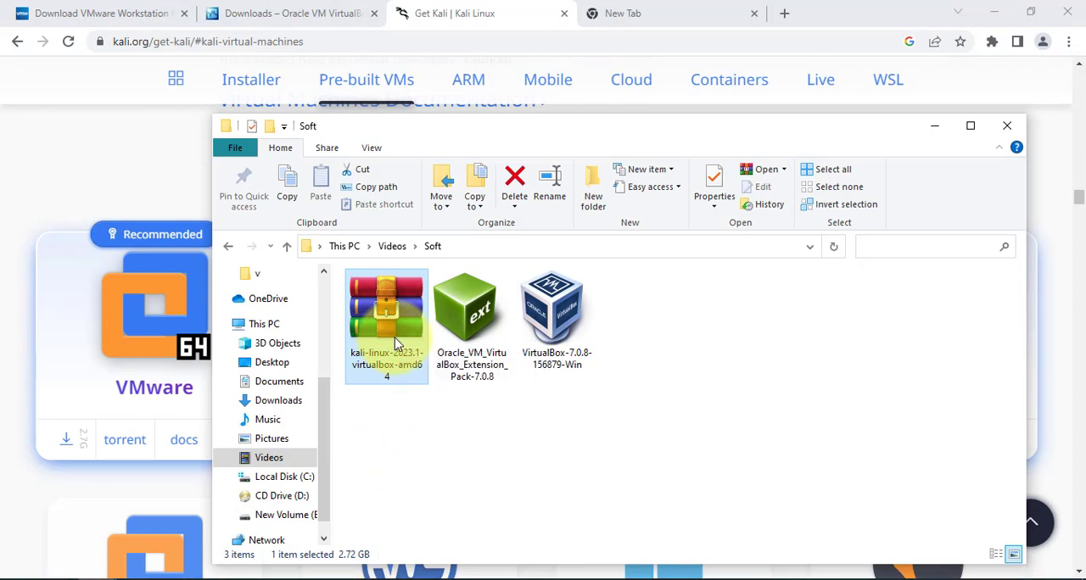
right_click(394, 338)
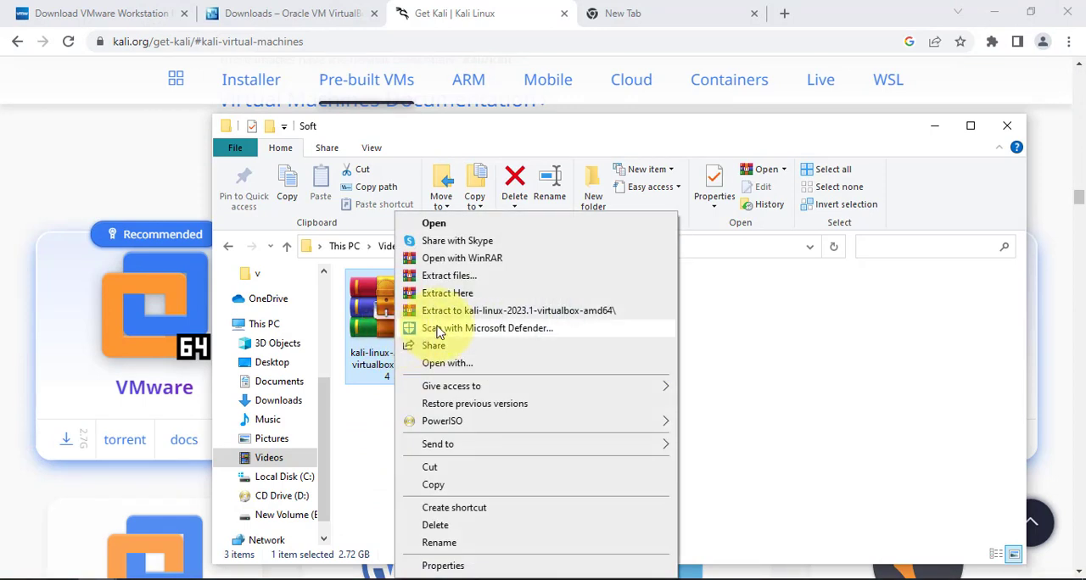
click(486, 312)
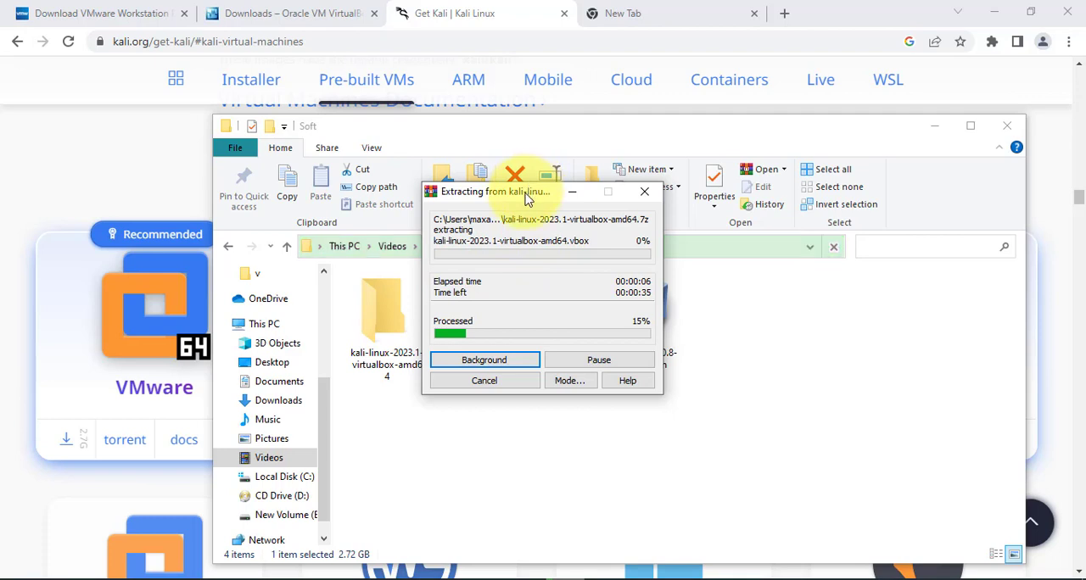
drag(525, 192, 680, 234)
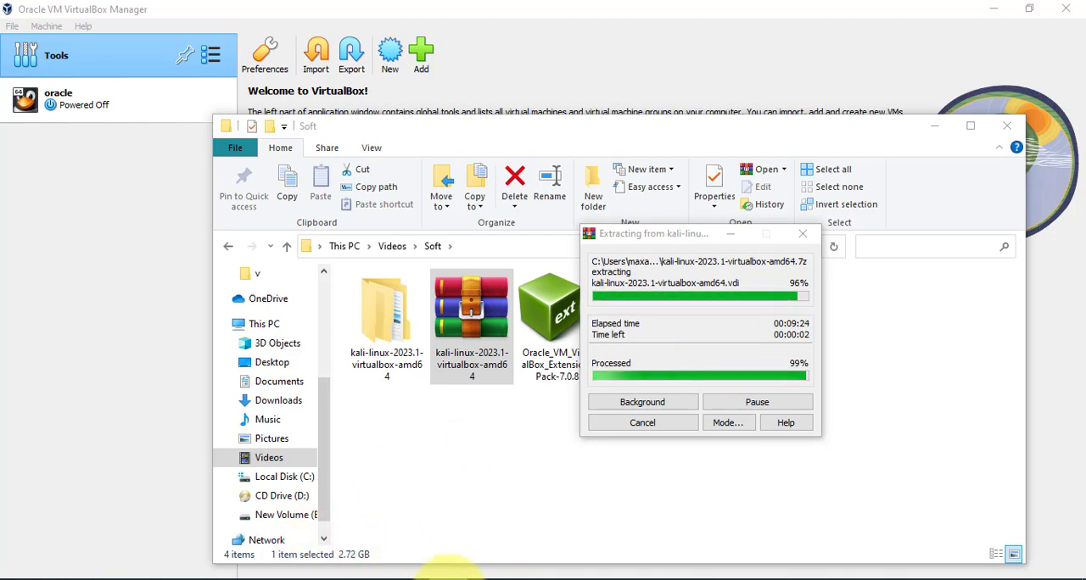
mouse_move(367, 579)
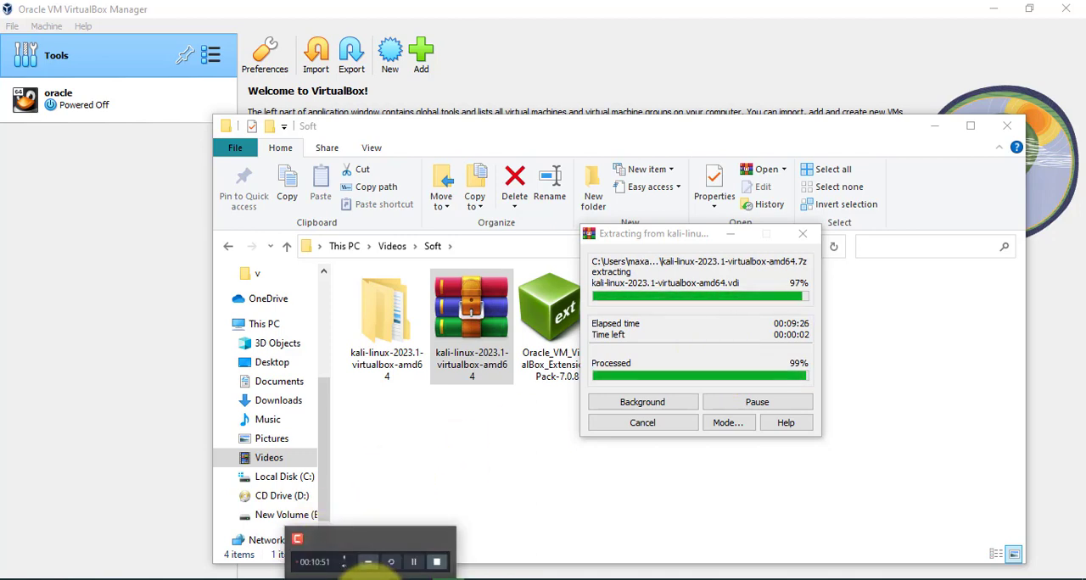
click(381, 531)
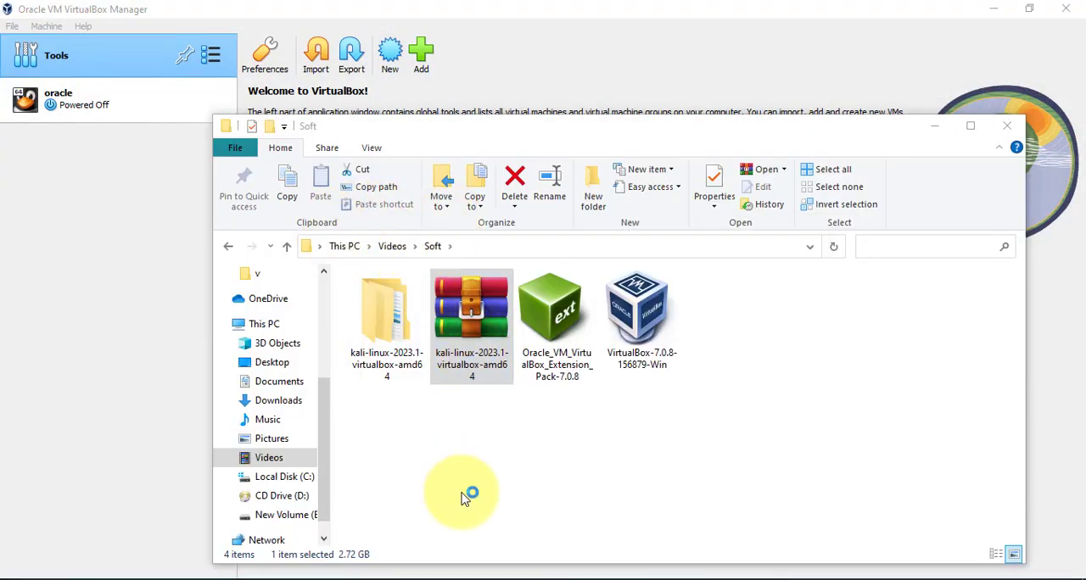
Open the extracted kali-linux-2023.1-virtualbox-amd64 folder and the folder of the same name inside it.
click(402, 332)
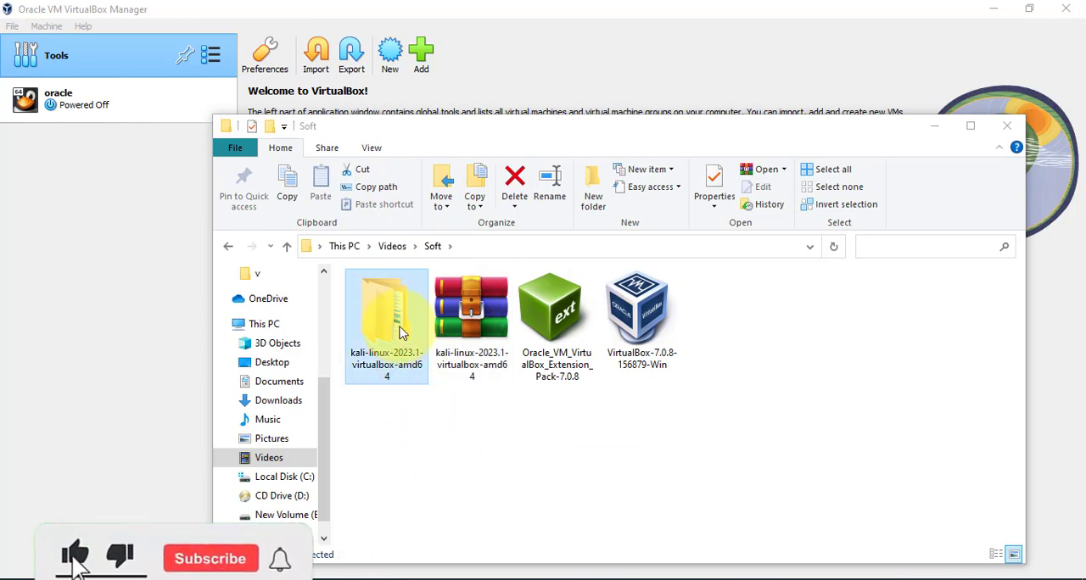
double_click(402, 332)
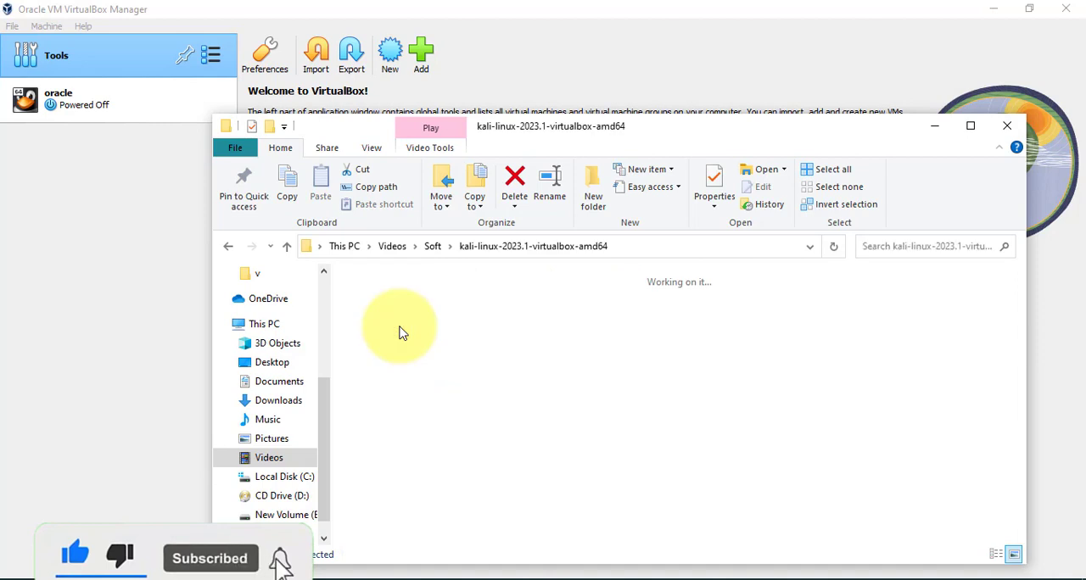
click(402, 332)
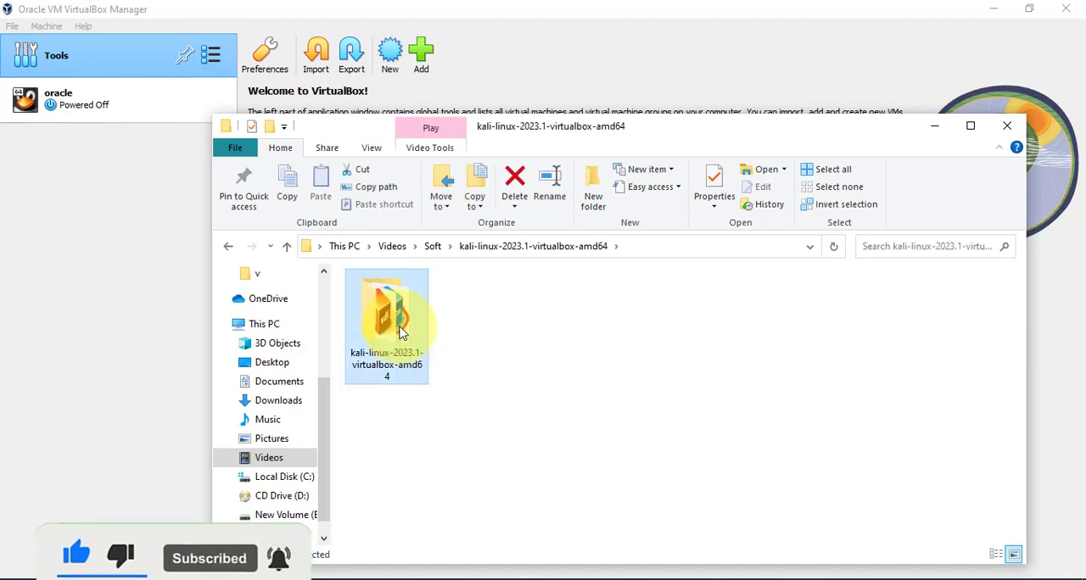
double_click(402, 332)
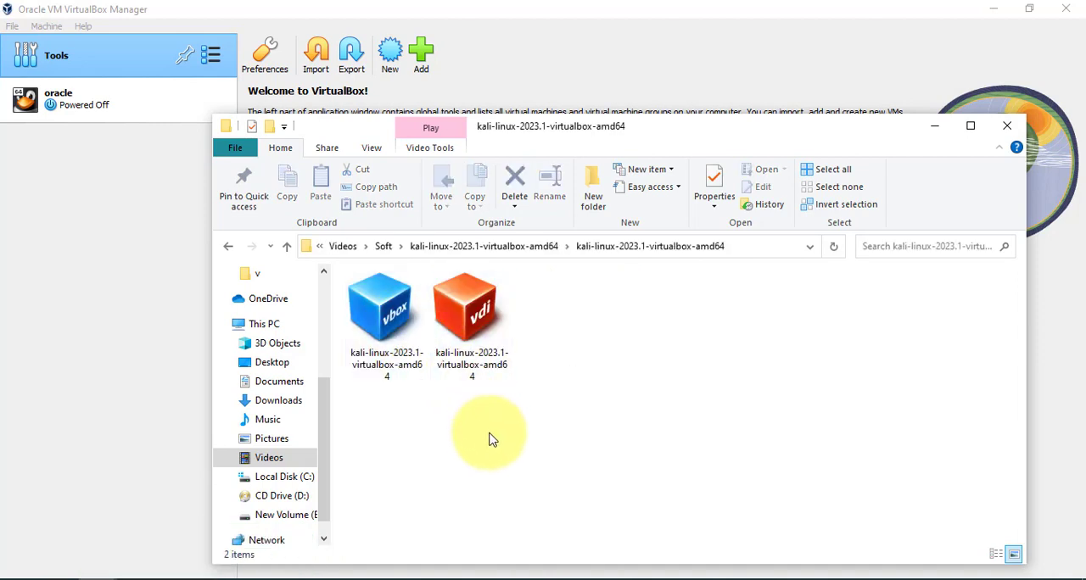
View the properties of the kali-linux-2023.1-virtualbox-amd64 .vbox file to check its file type, and close them.
click(394, 336)
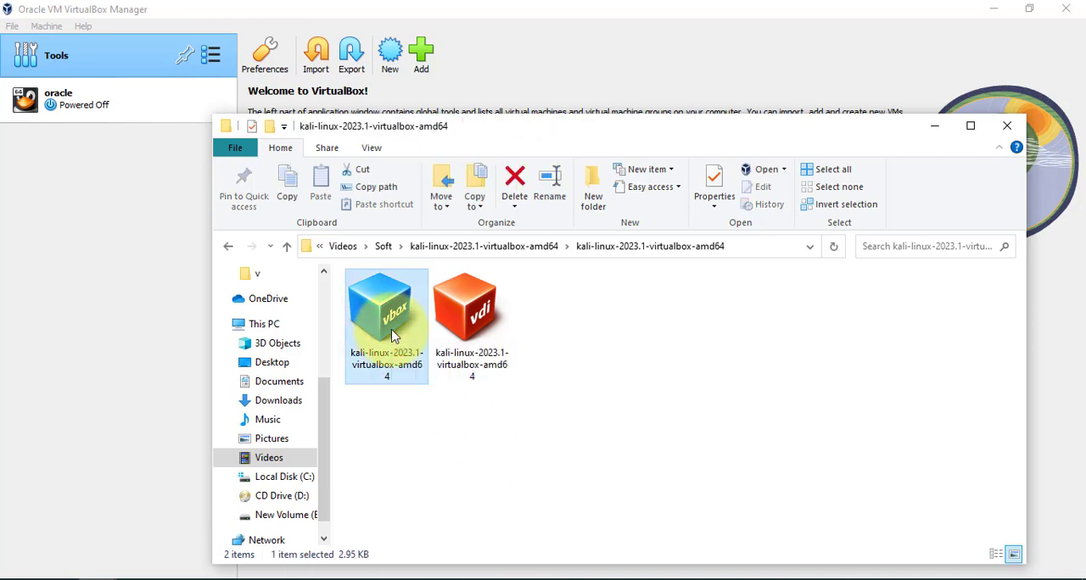
right_click(393, 336)
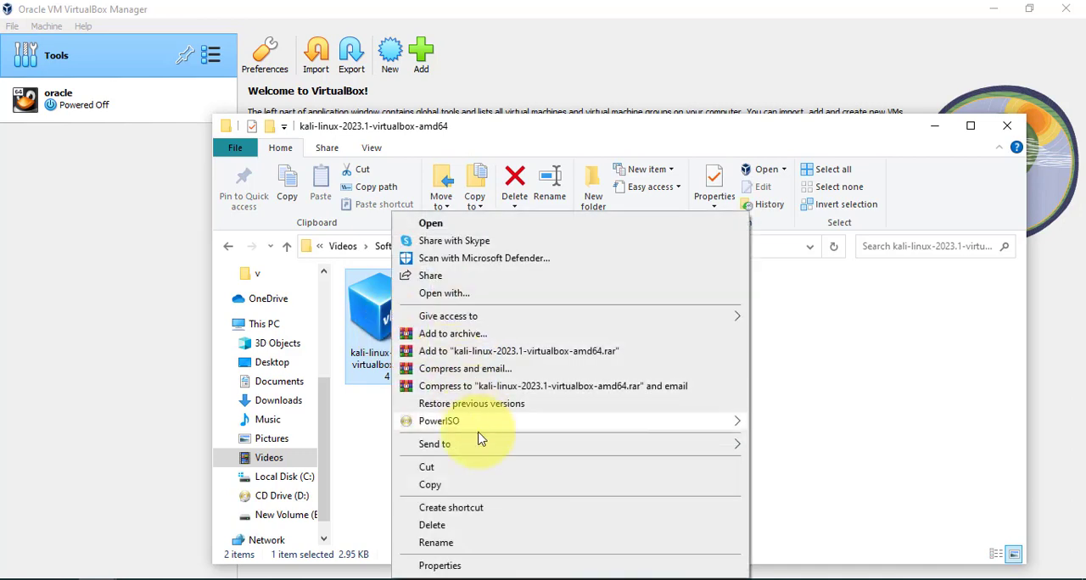
click(441, 566)
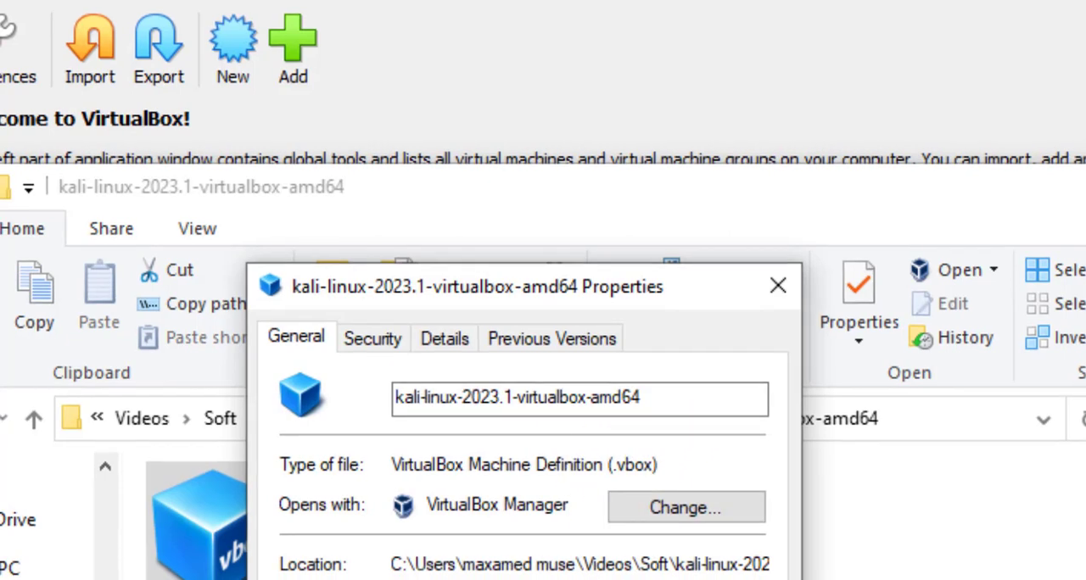
click(618, 579)
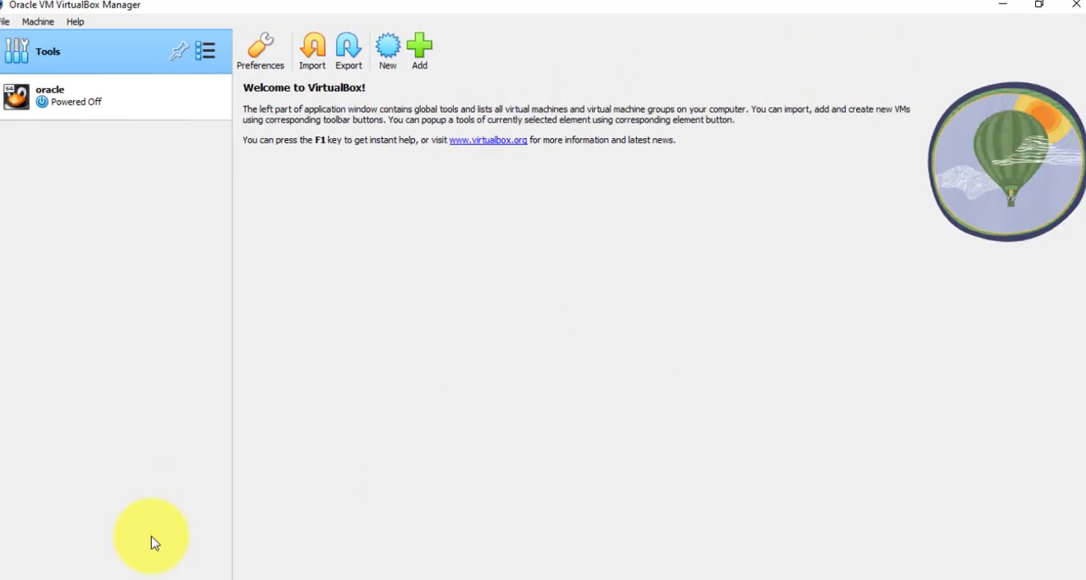
Return to the extracted folder, open the Kali .vbox file to add the machine to VirtualBox, and minimize the folder window.
mouse_move(165, 564)
click(242, 531)
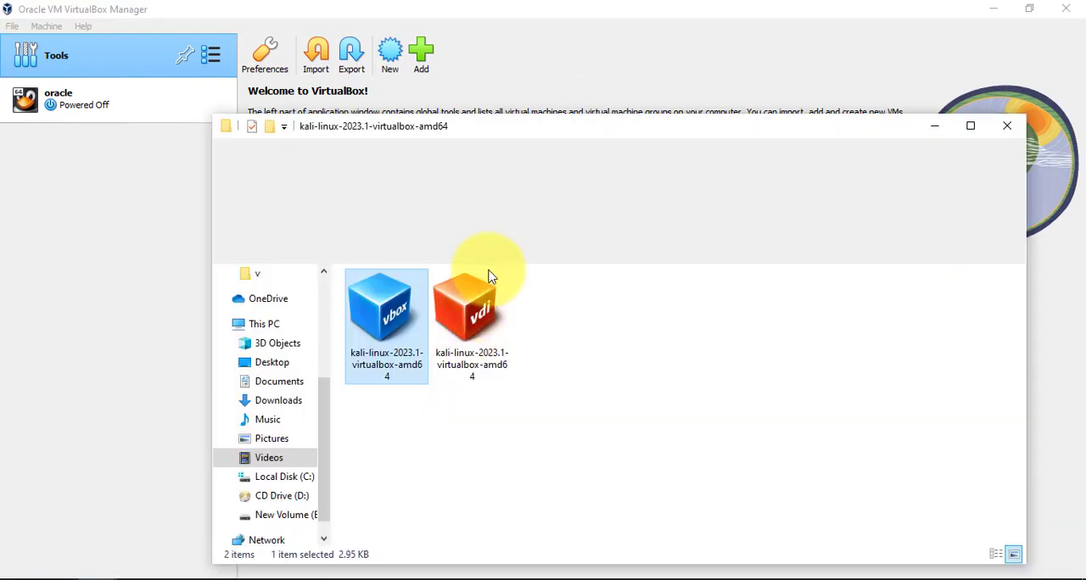
double_click(401, 331)
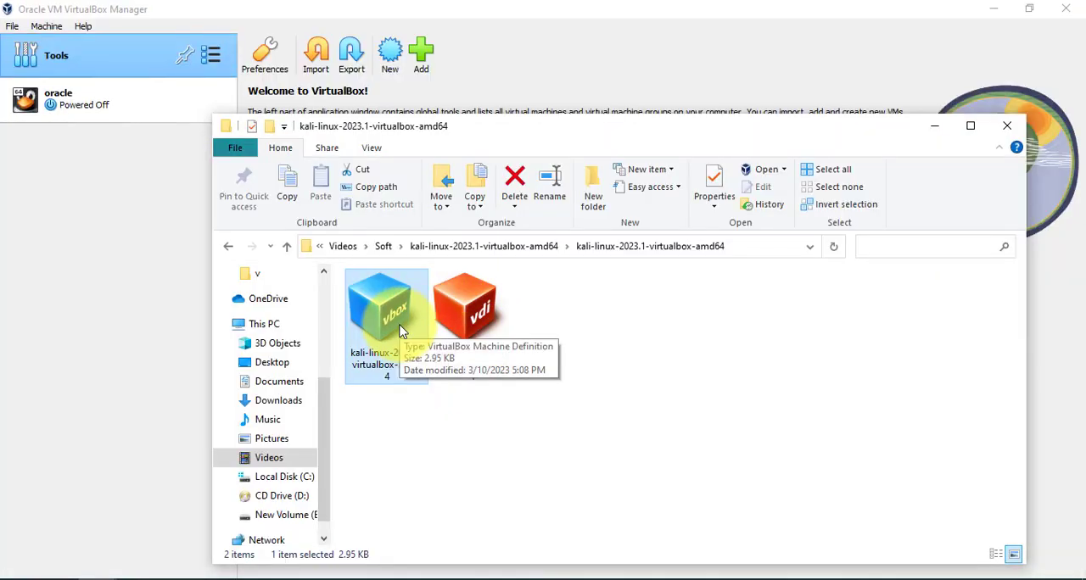
click(934, 125)
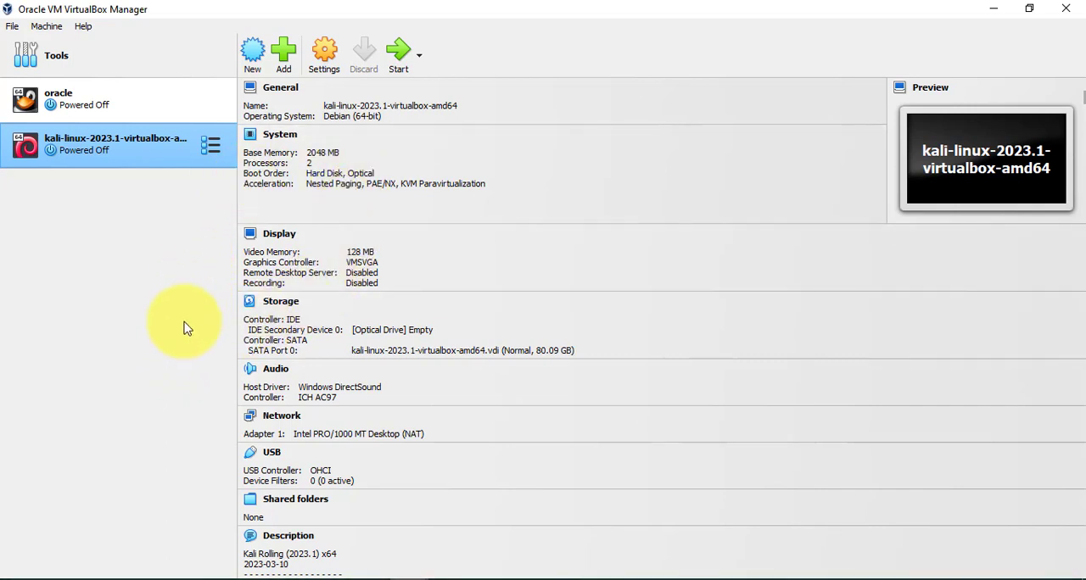
Compare the configuration details of the oracle and kali-linux-2023.1-virtualbox-amd64 virtual machines.
click(122, 102)
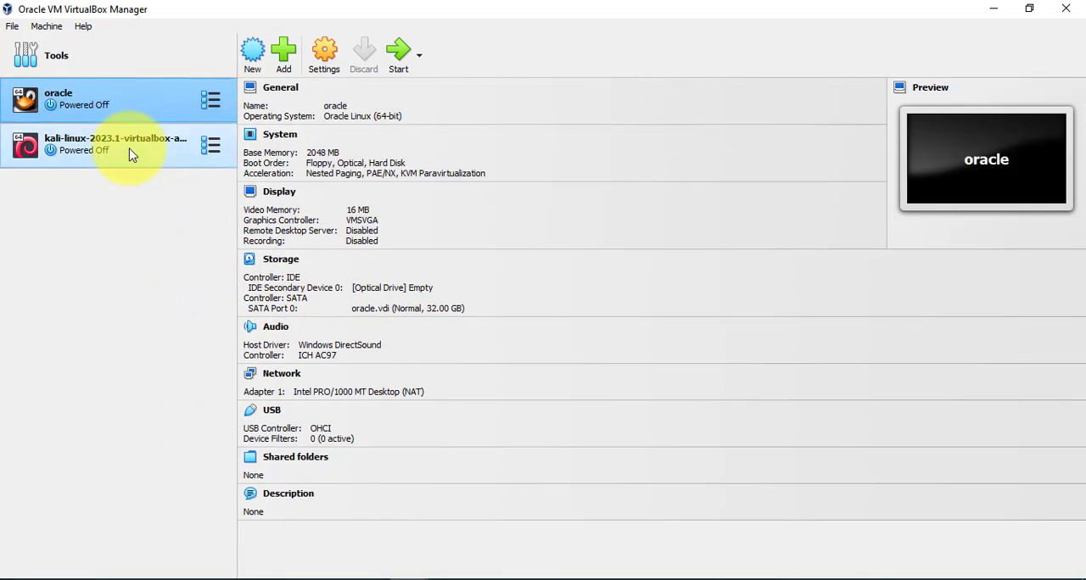
click(135, 145)
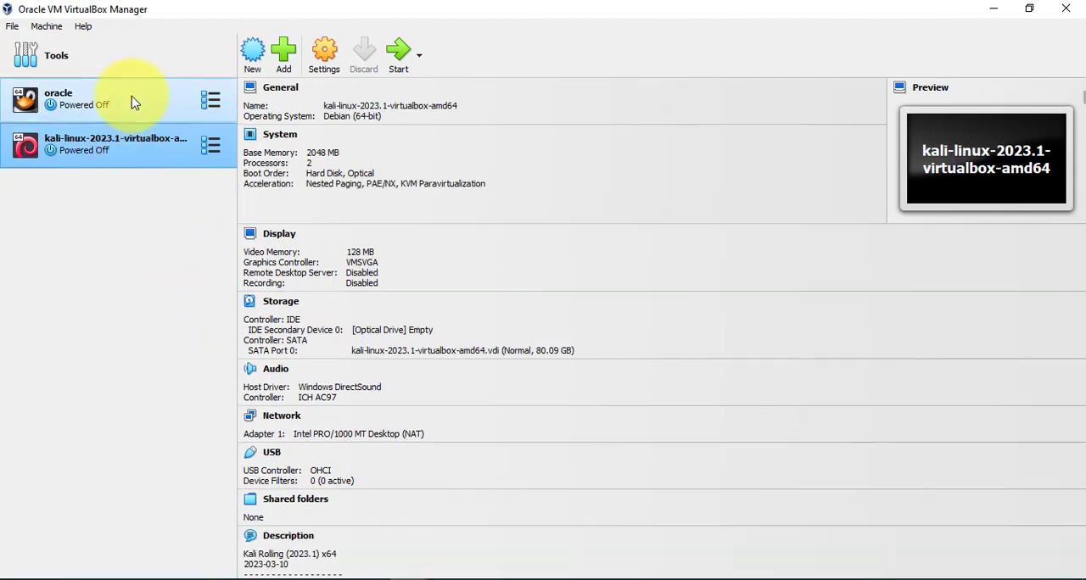
click(132, 102)
Set the kali-linux-2023.1-virtualbox-amd64 machine's base memory to 3183 MB in its system settings, and check the processor allocation.
click(129, 153)
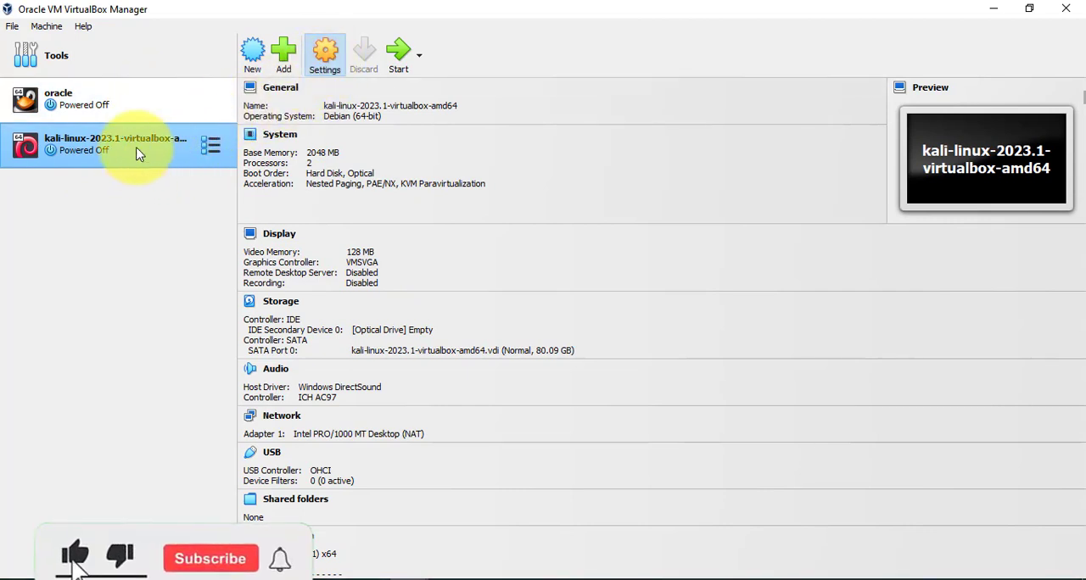
click(322, 56)
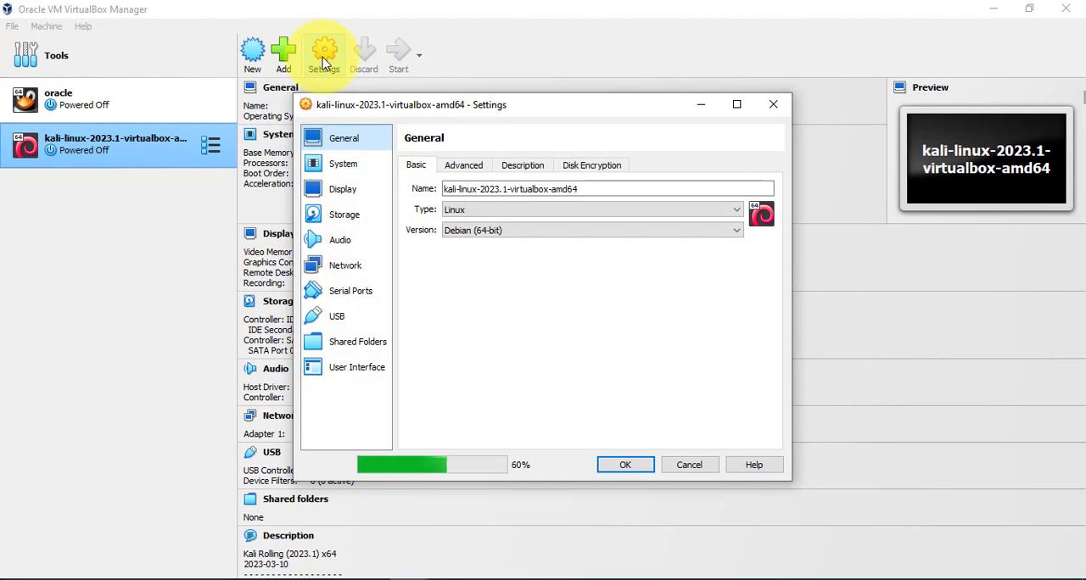
click(345, 175)
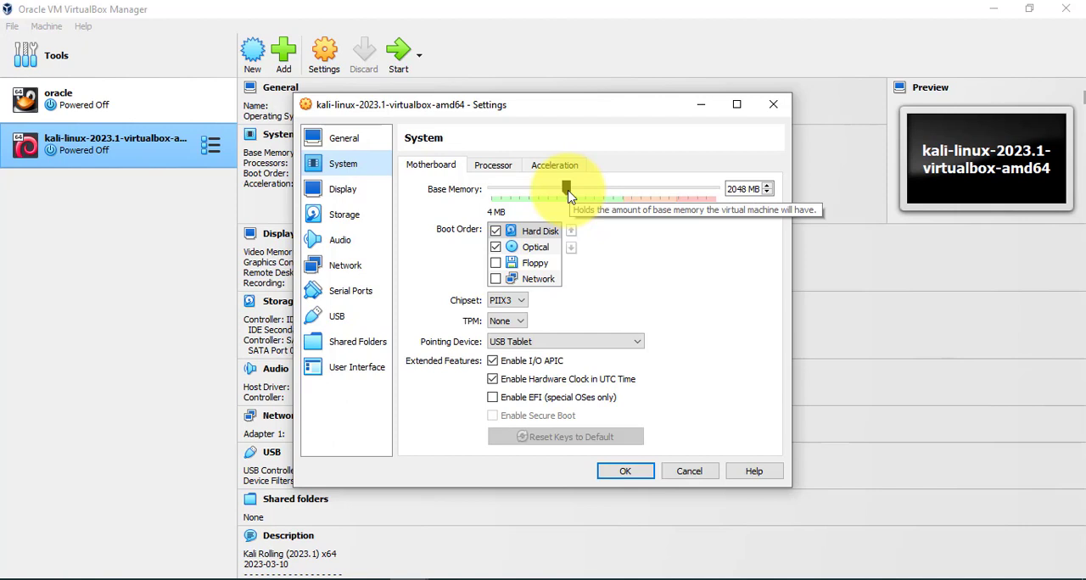
drag(568, 194, 574, 196)
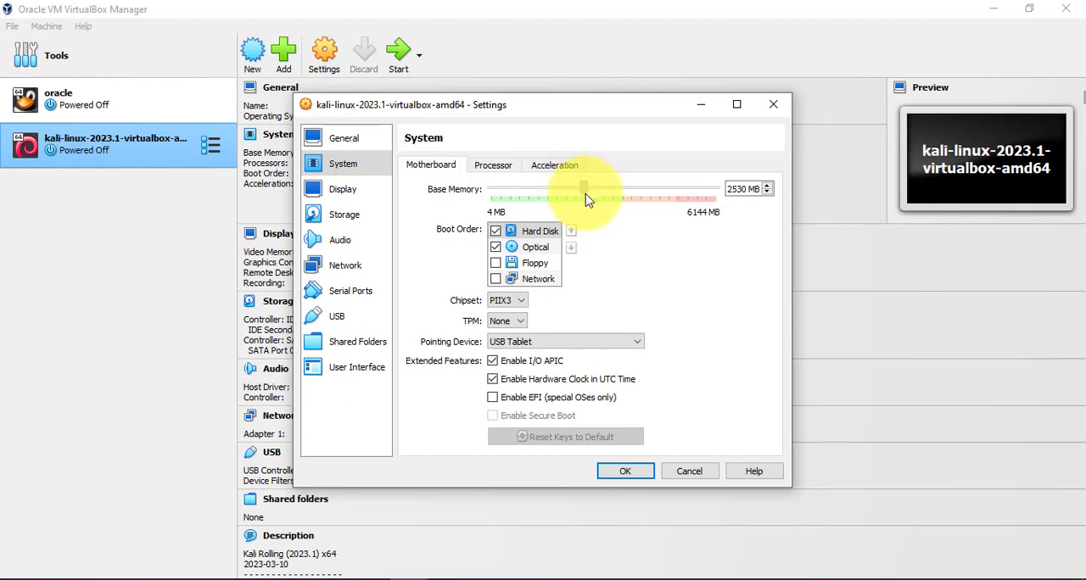
drag(585, 198, 592, 200)
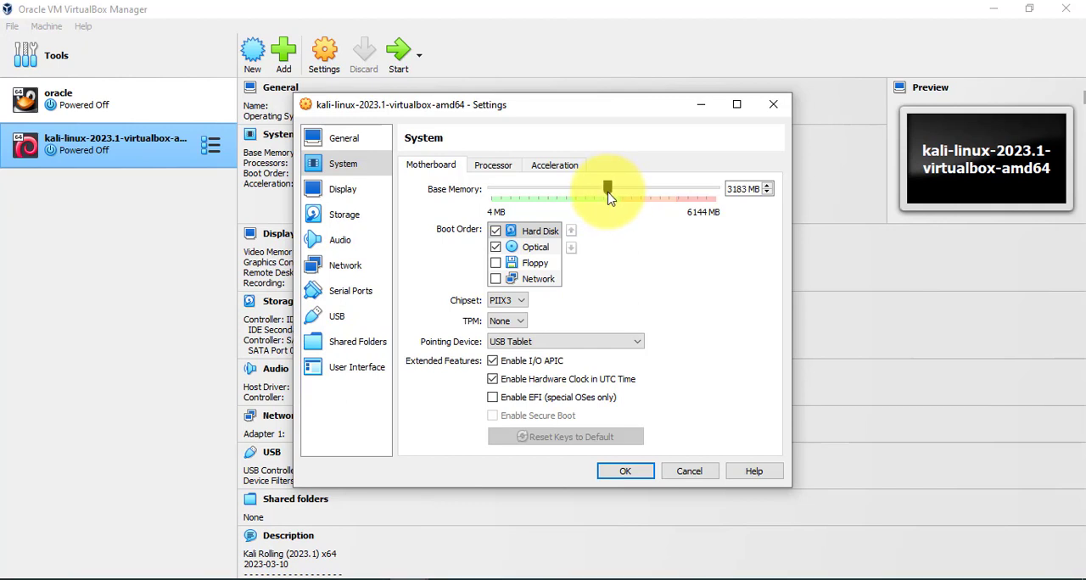
click(492, 164)
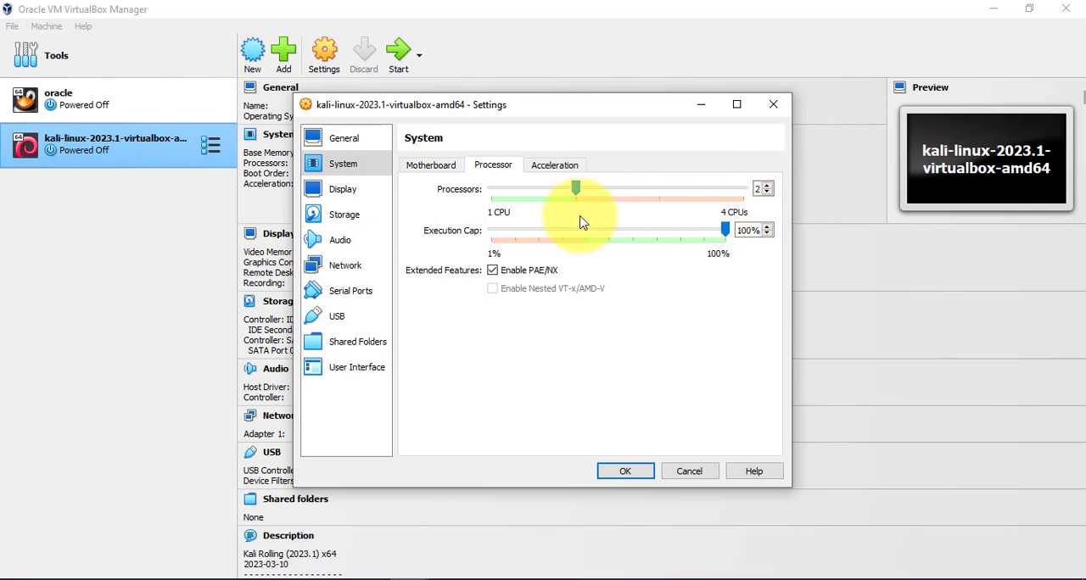
click(431, 166)
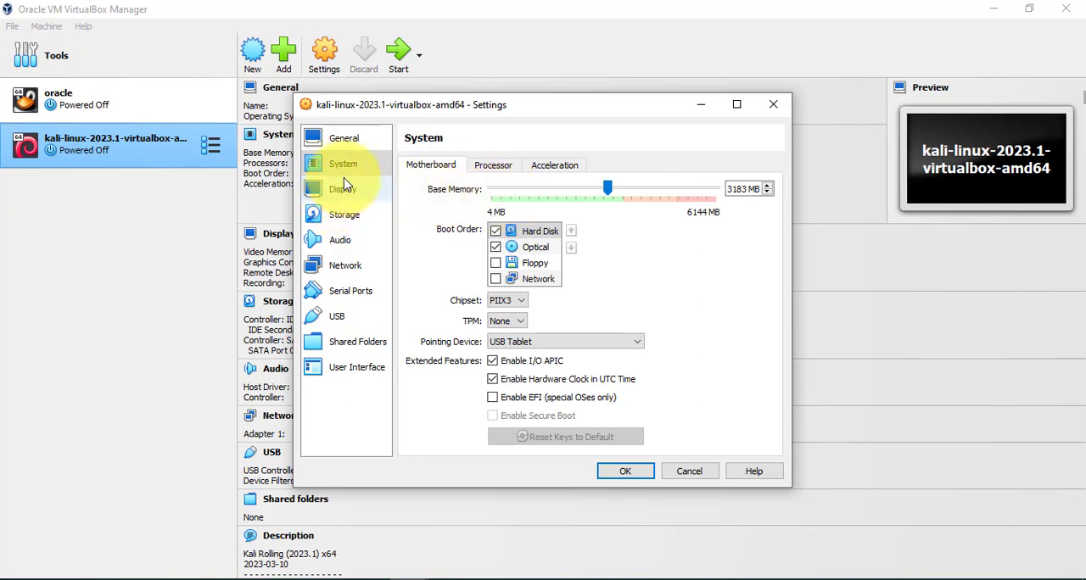
Try to attach the Kali machine's network Adapter 1 to NAT Network, and keep editing the settings instead of discarding them.
click(345, 273)
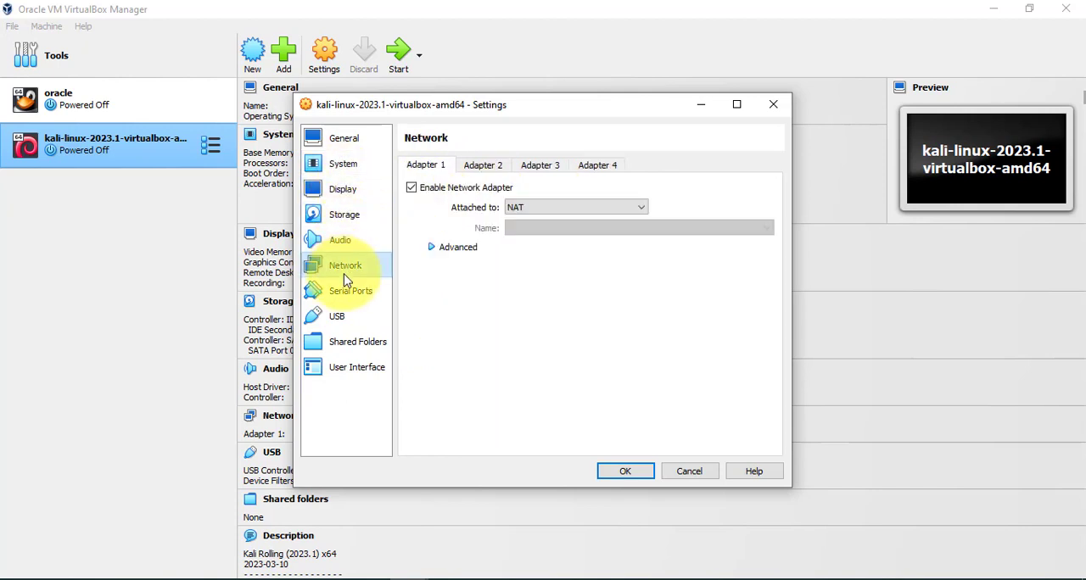
click(541, 212)
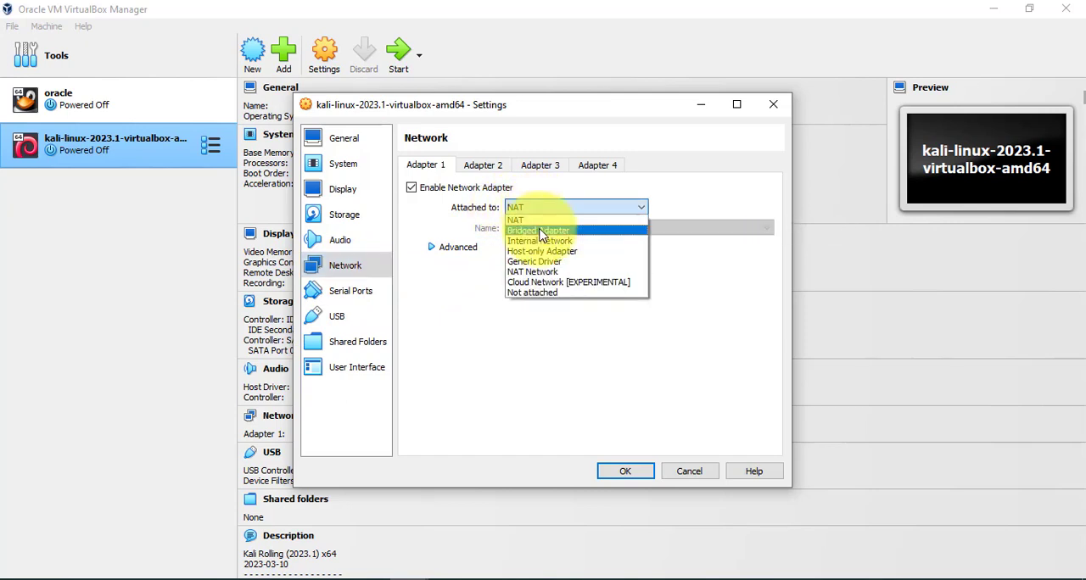
click(527, 272)
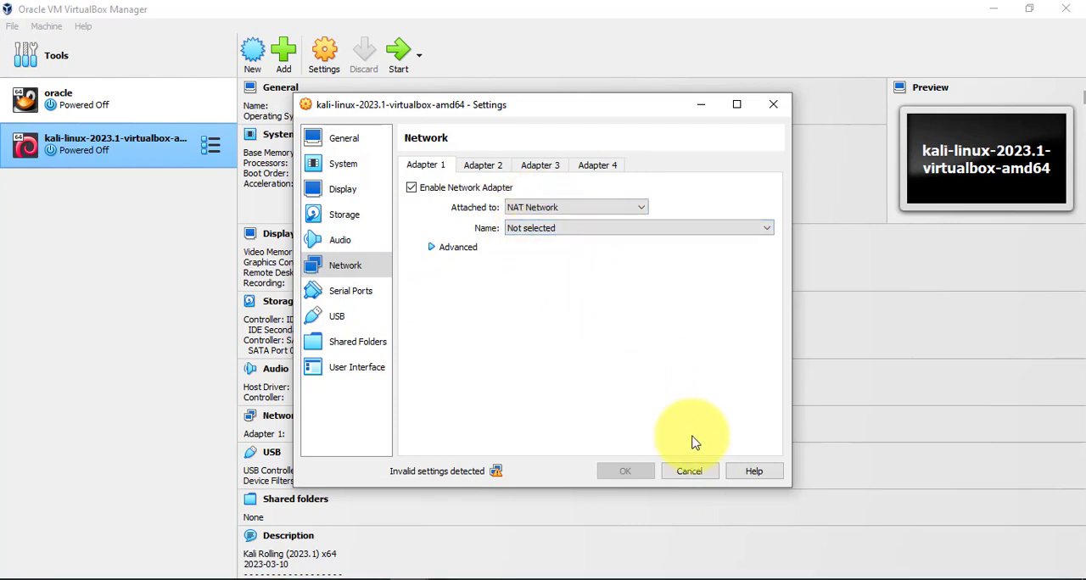
click(692, 472)
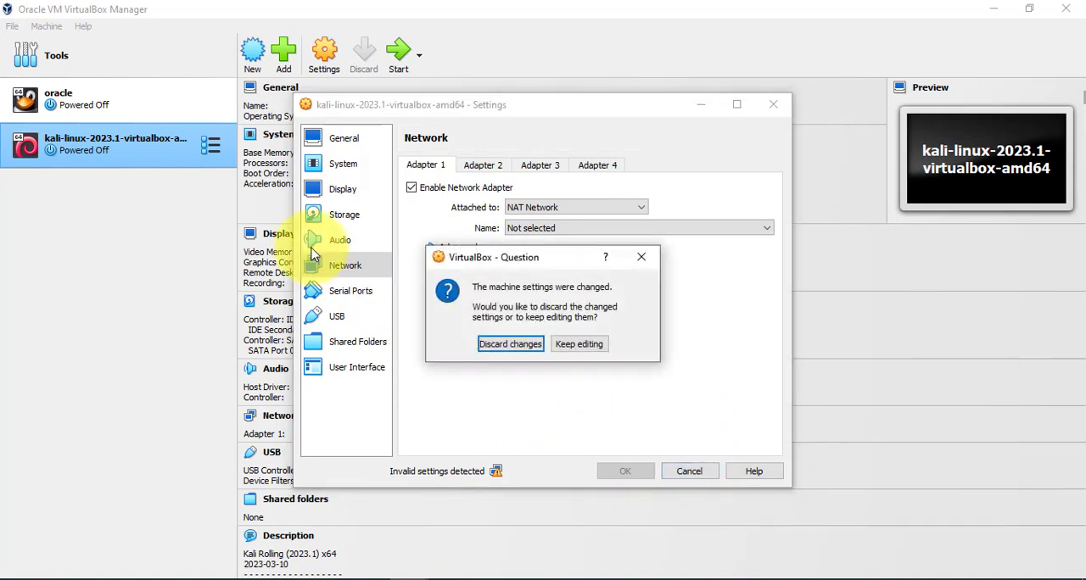
click(576, 344)
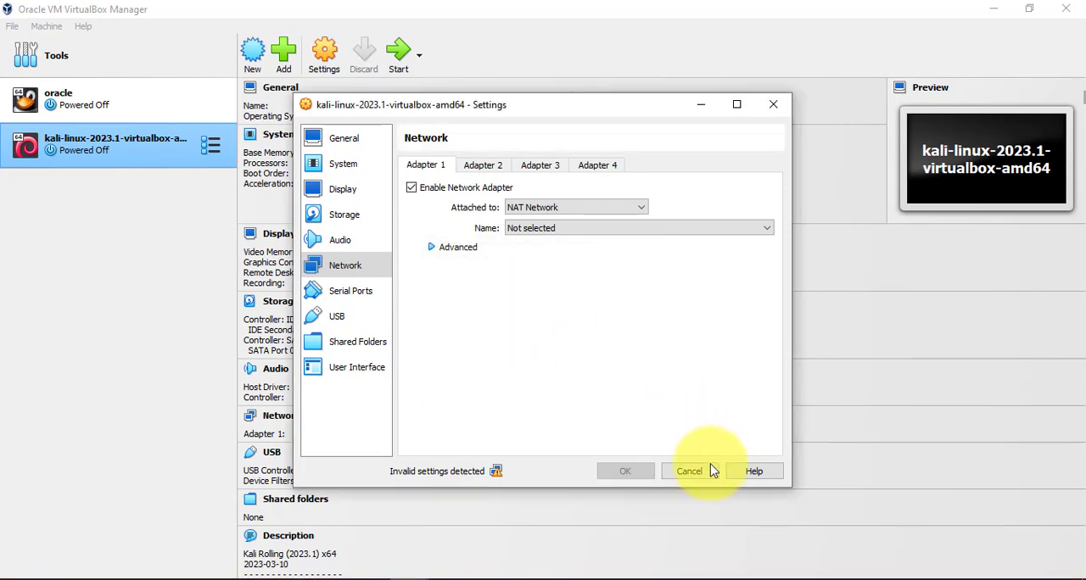
Set network Adapter 1 back to NAT and save the Kali machine's settings.
click(618, 210)
click(538, 213)
click(596, 208)
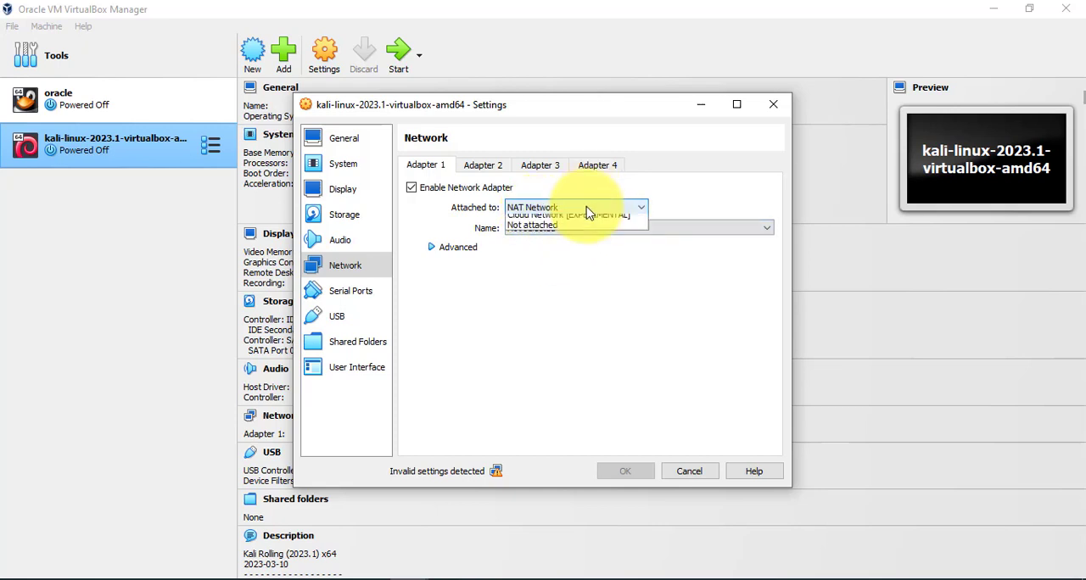
click(577, 234)
click(617, 208)
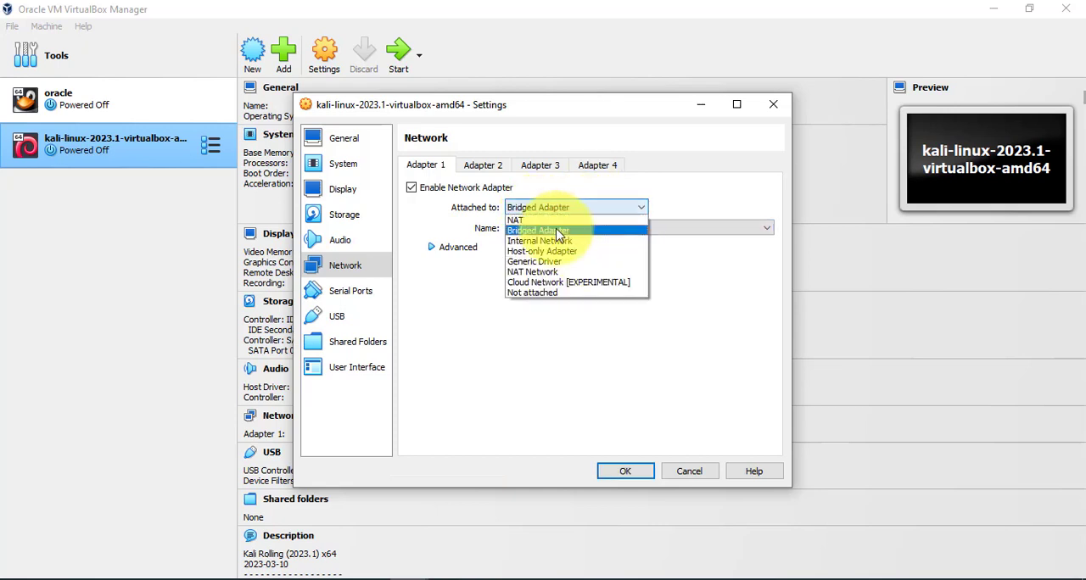
click(594, 217)
click(628, 472)
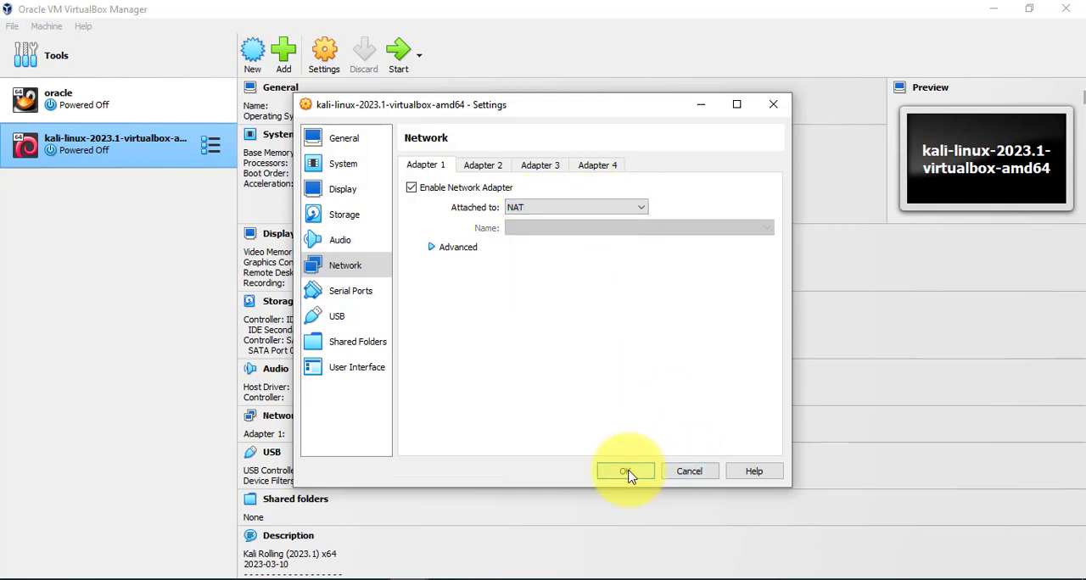
Create a new NAT network in the Network Manager.
click(13, 27)
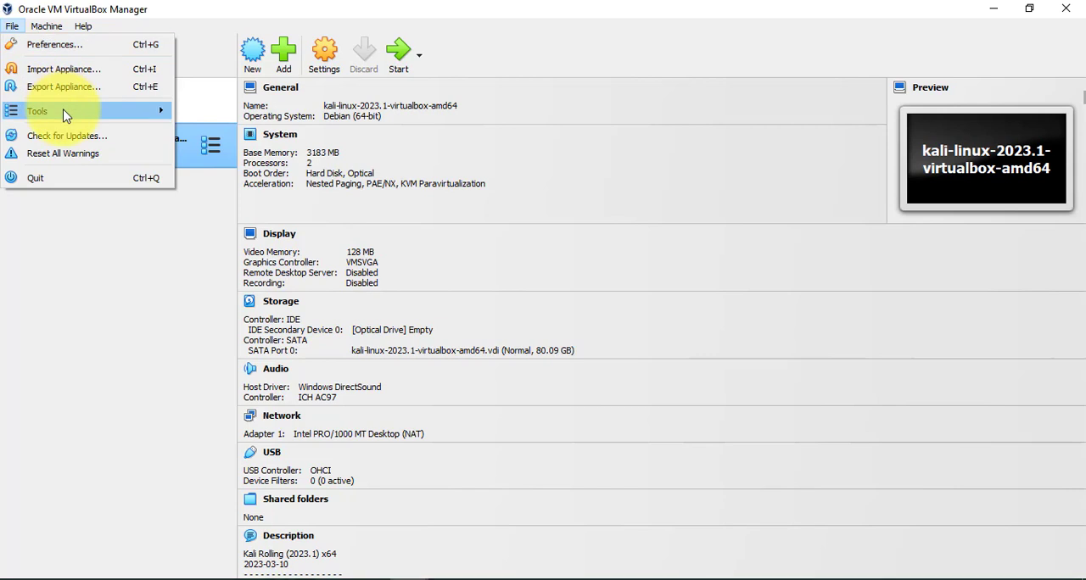
mouse_move(65, 111)
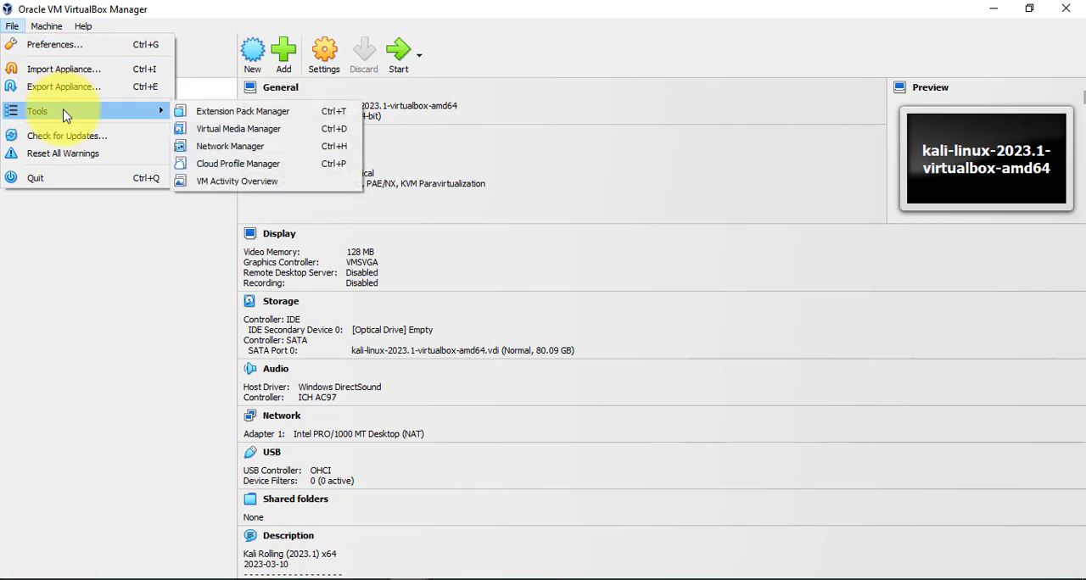
click(243, 148)
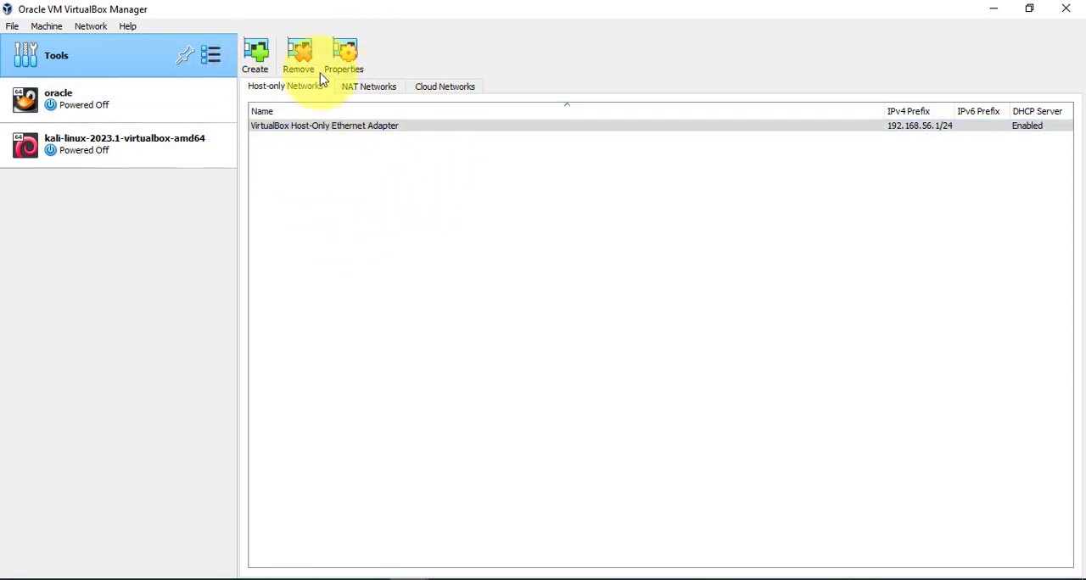
click(369, 91)
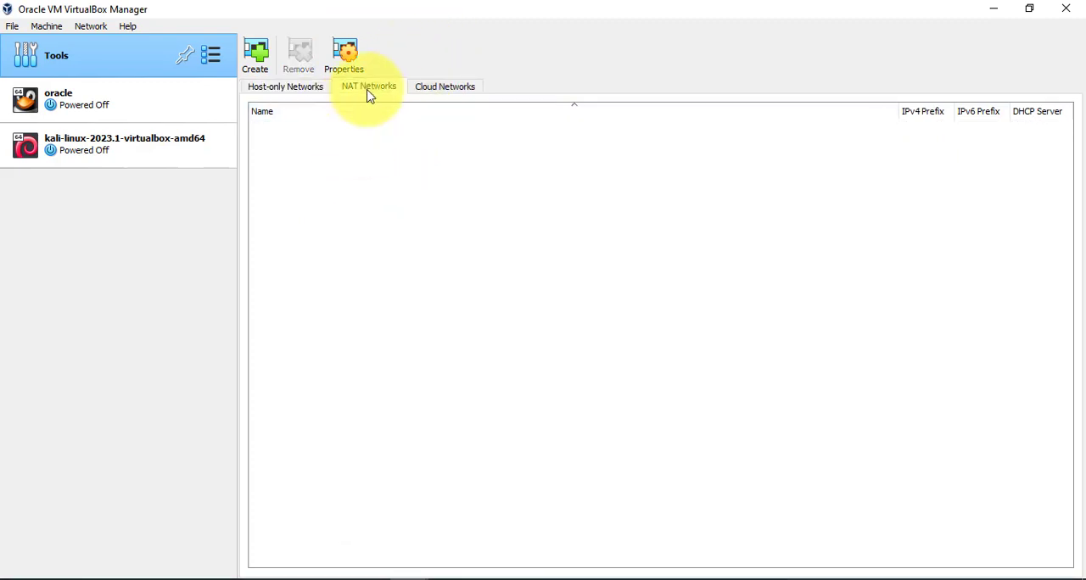
click(261, 66)
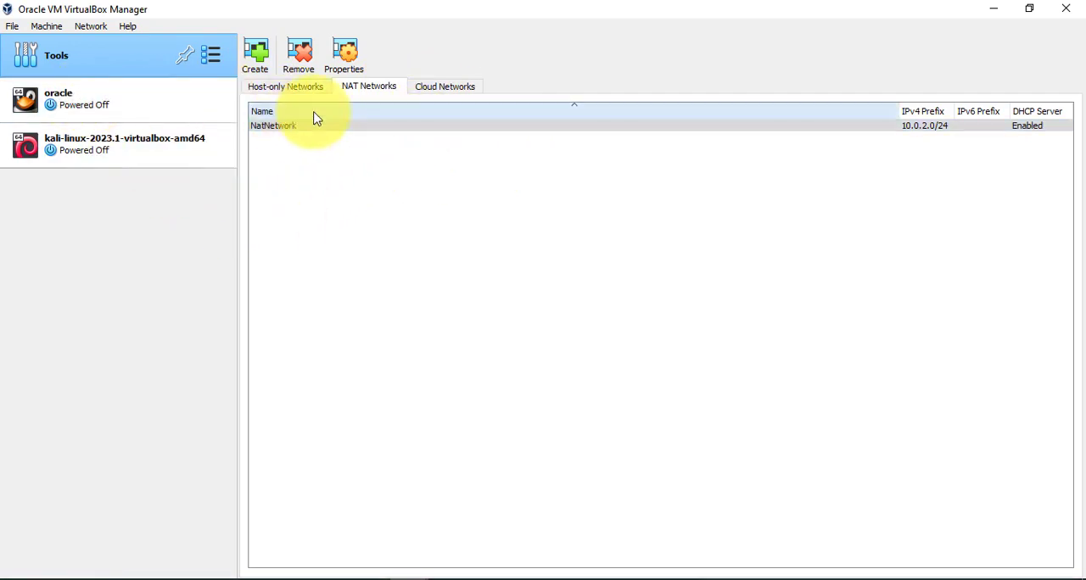
Open the new NAT network's properties to examine its IPv4 prefix and DHCP options.
click(284, 129)
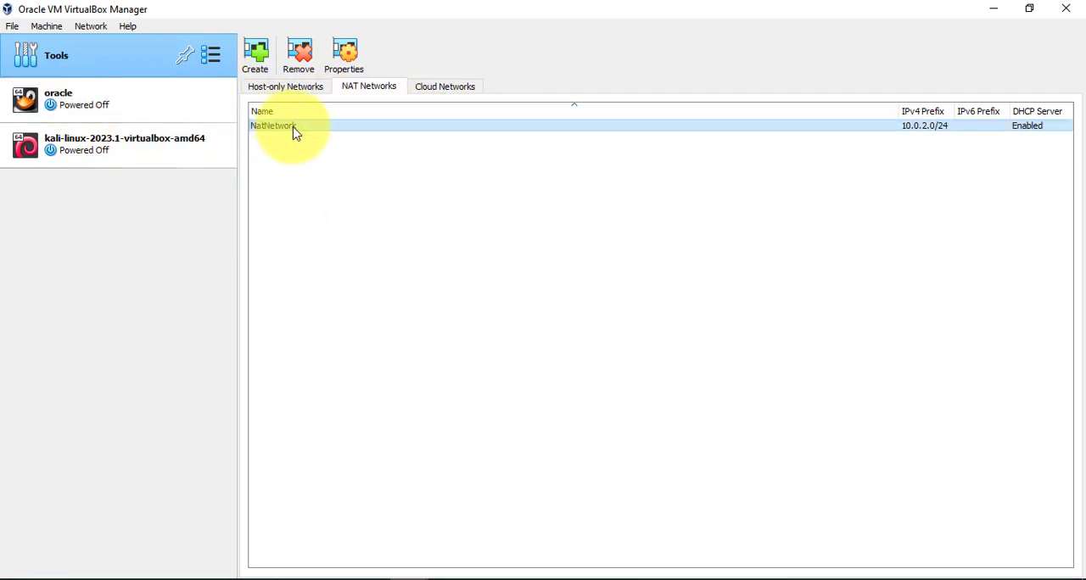
right_click(295, 133)
click(327, 142)
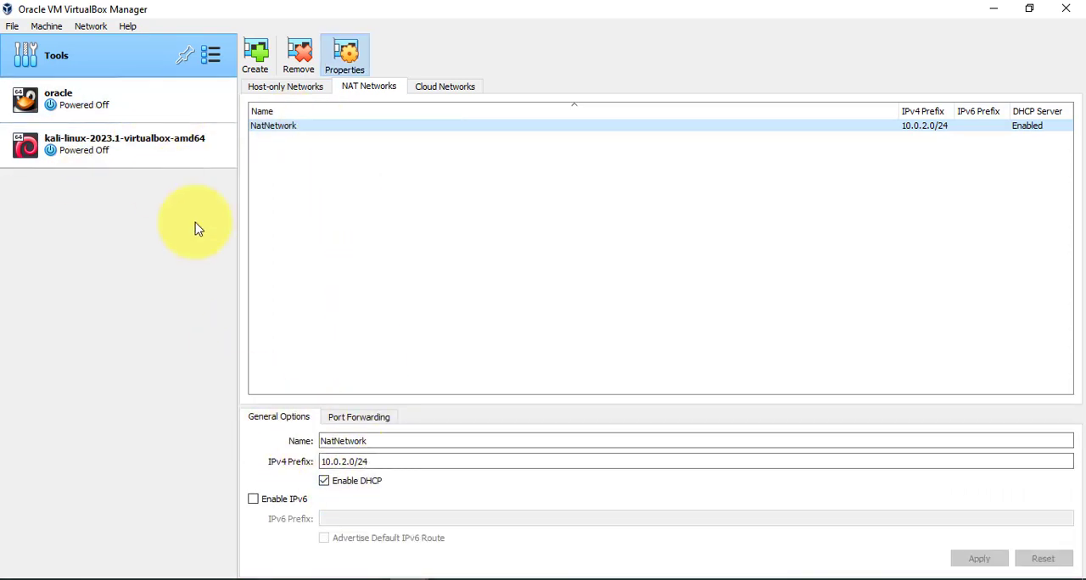
Attach the Kali machine's network Adapter 1 to the NAT Network named NatNetwork and save the settings.
click(178, 146)
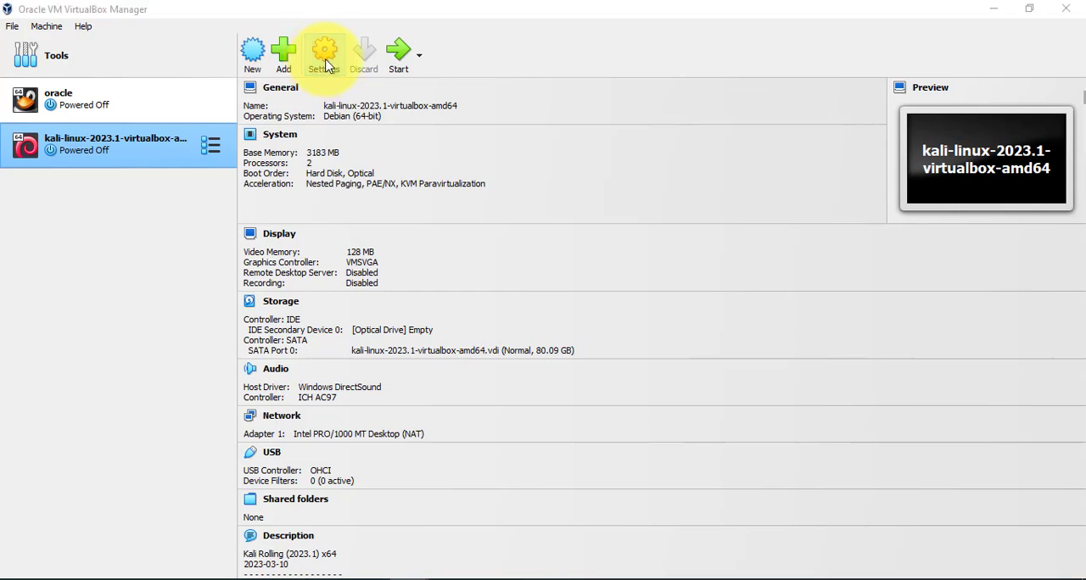
click(327, 60)
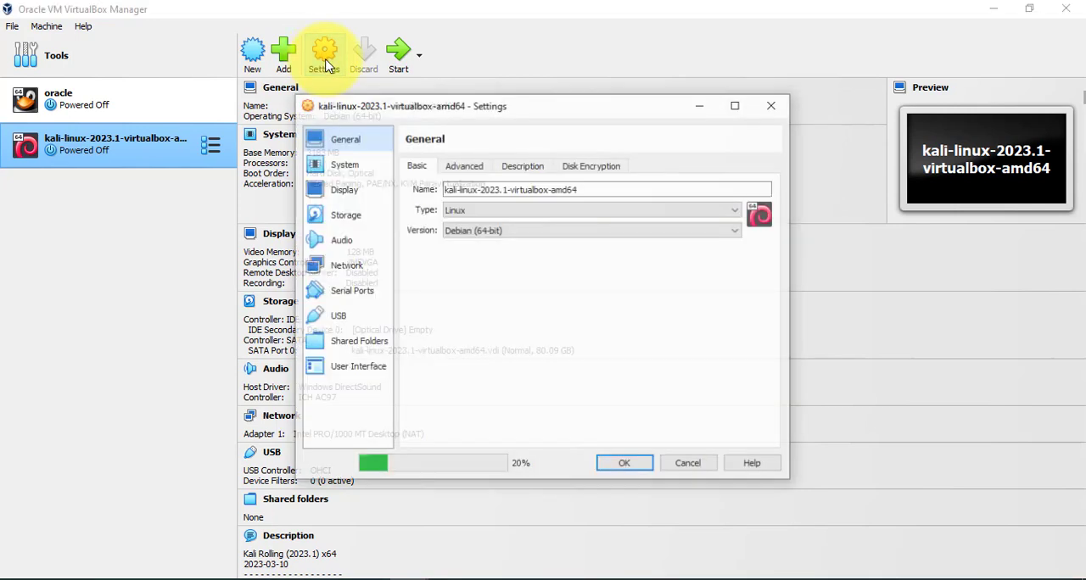
click(355, 265)
click(547, 207)
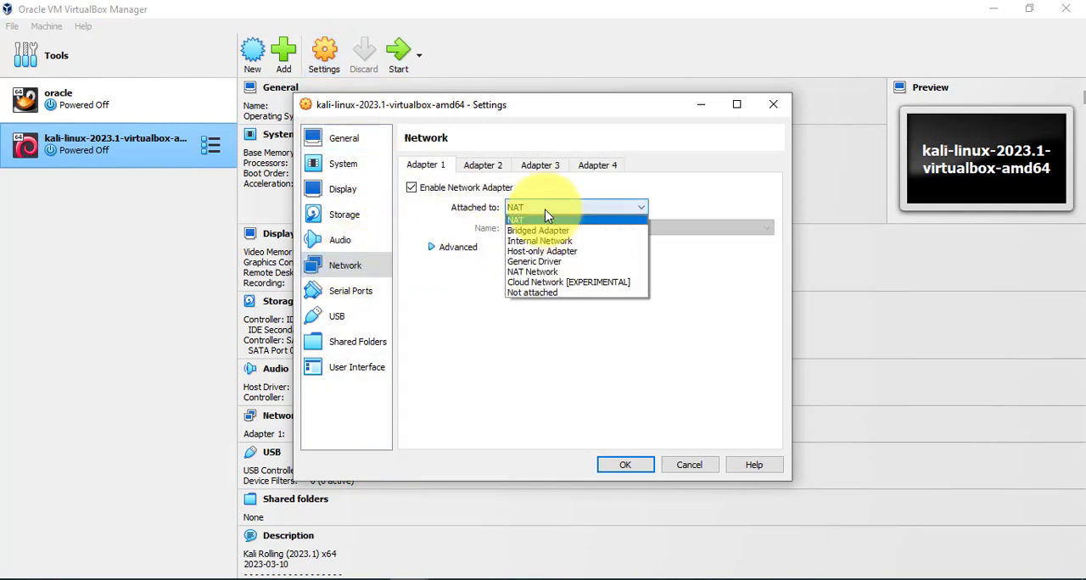
click(540, 273)
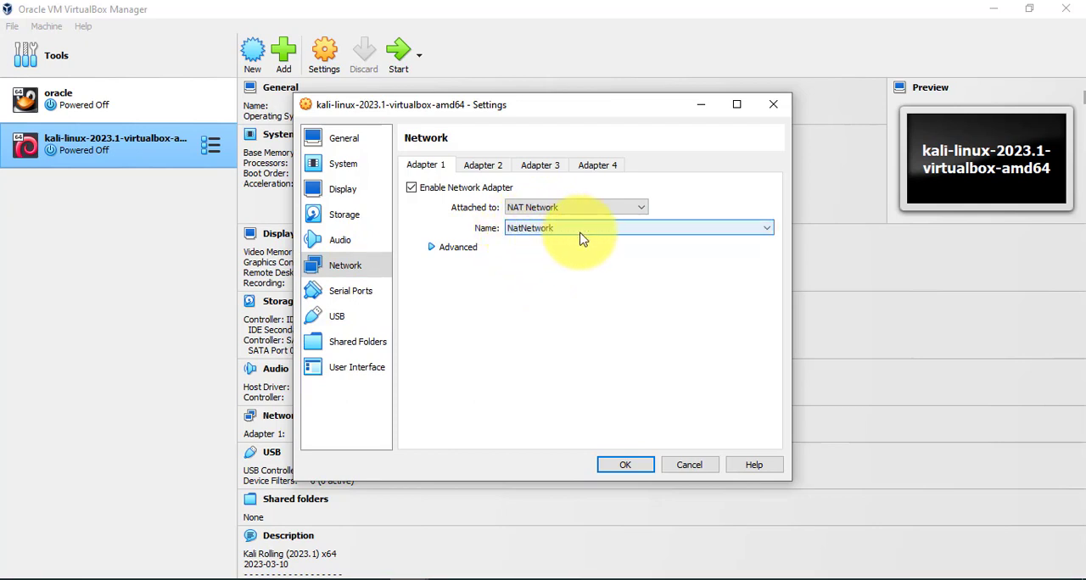
click(634, 467)
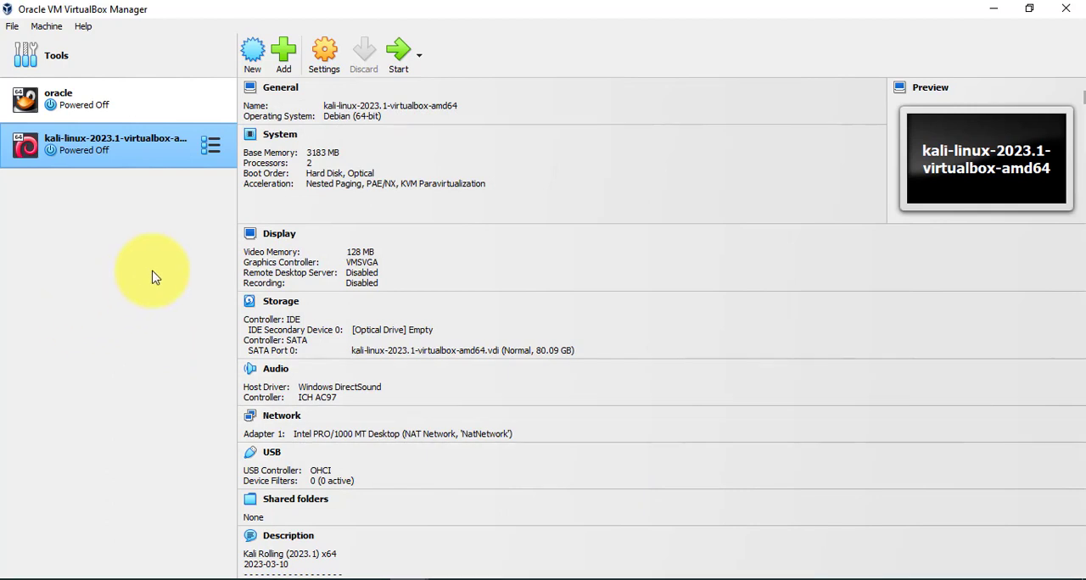
Start the kali-linux-2023.1-virtualbox-amd64 virtual machine.
right_click(173, 154)
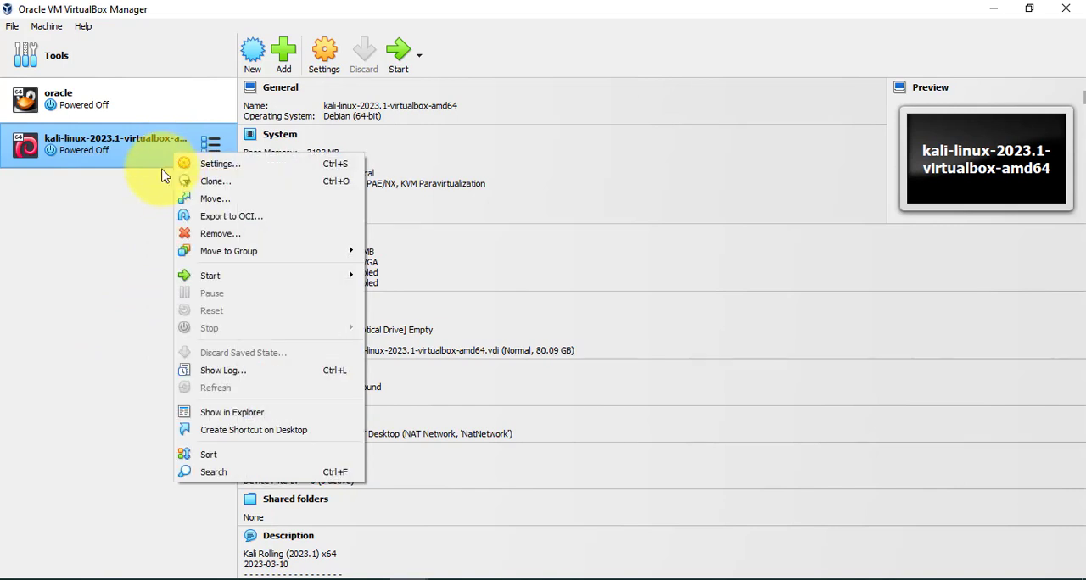
click(124, 277)
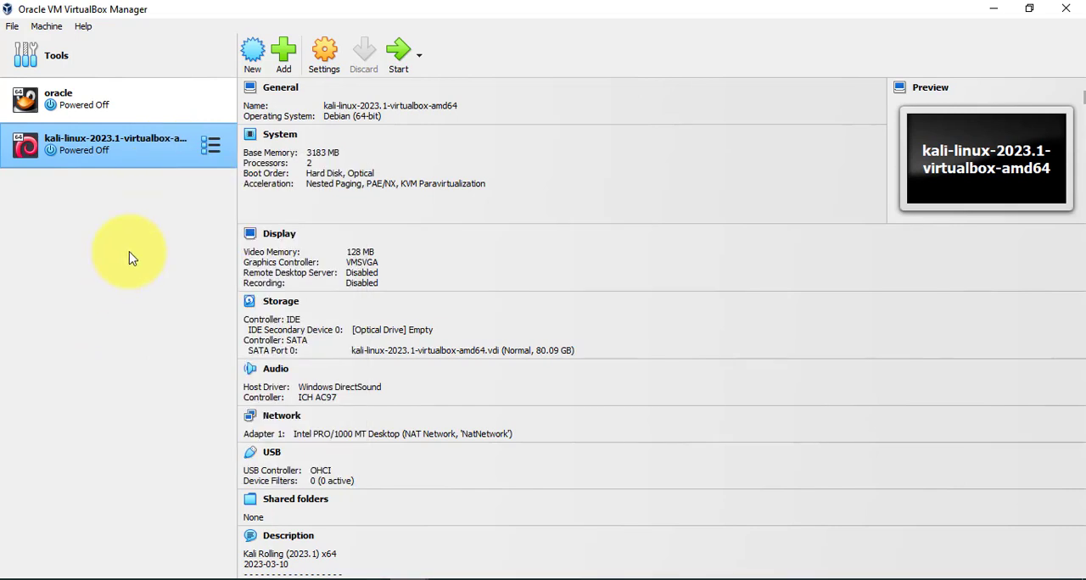
click(403, 67)
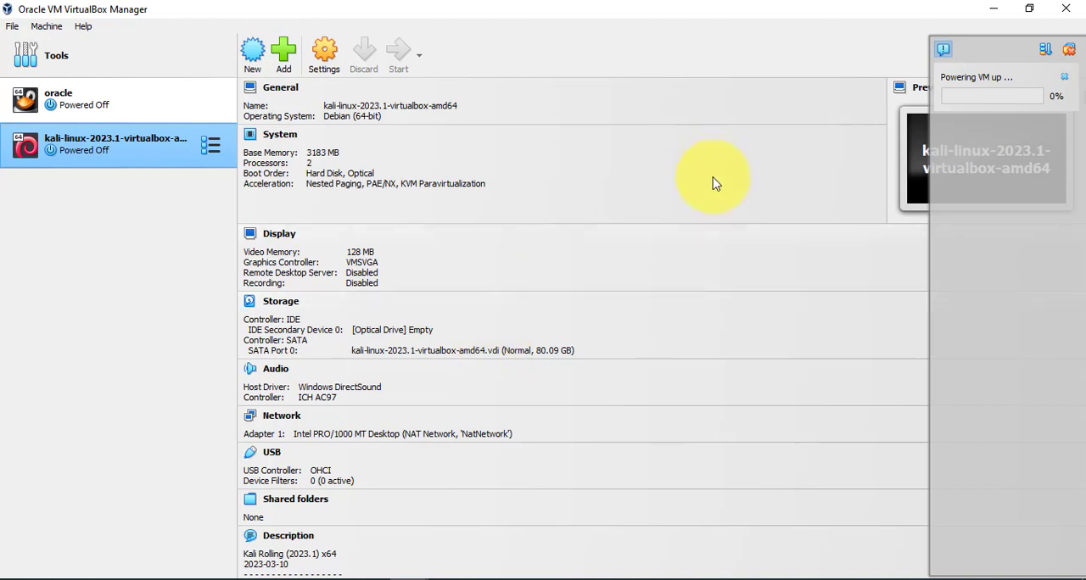
Close the two extra VirtualBox Manager windows, and restore and lower the remaining one to reveal the starting Kali machine's window.
mouse_move(410, 575)
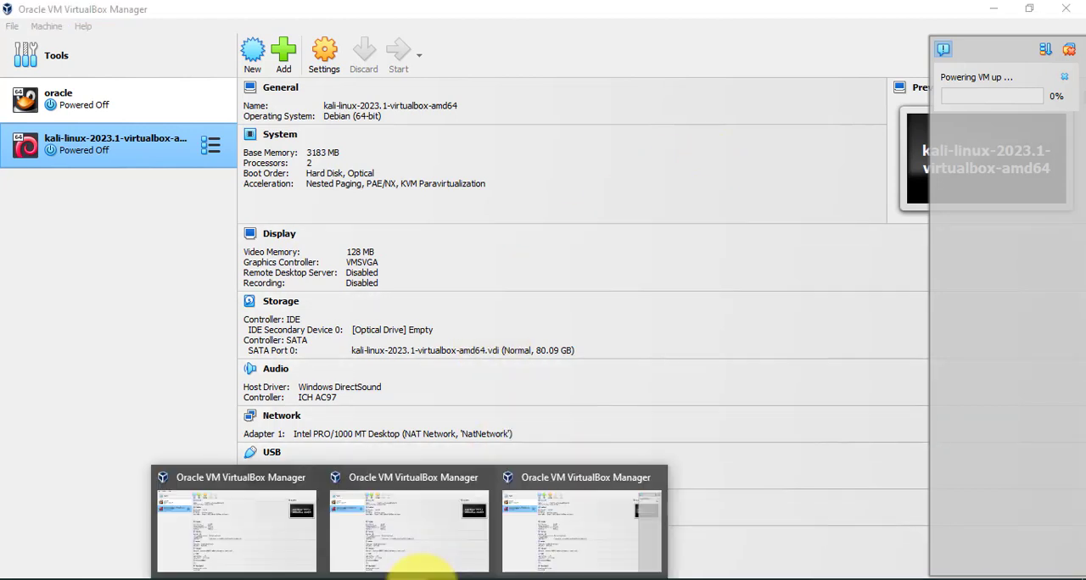
click(309, 483)
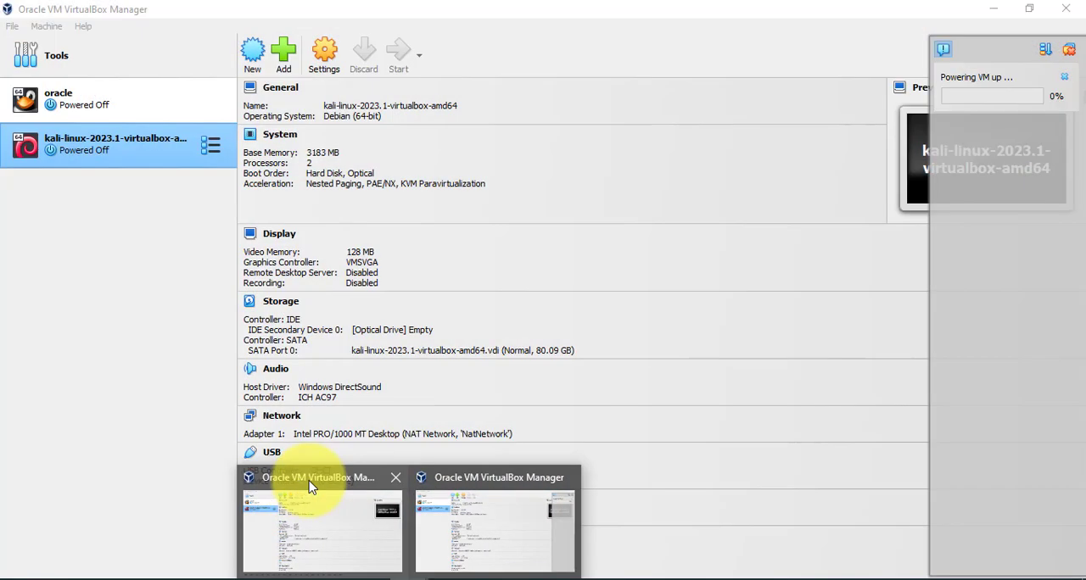
click(393, 478)
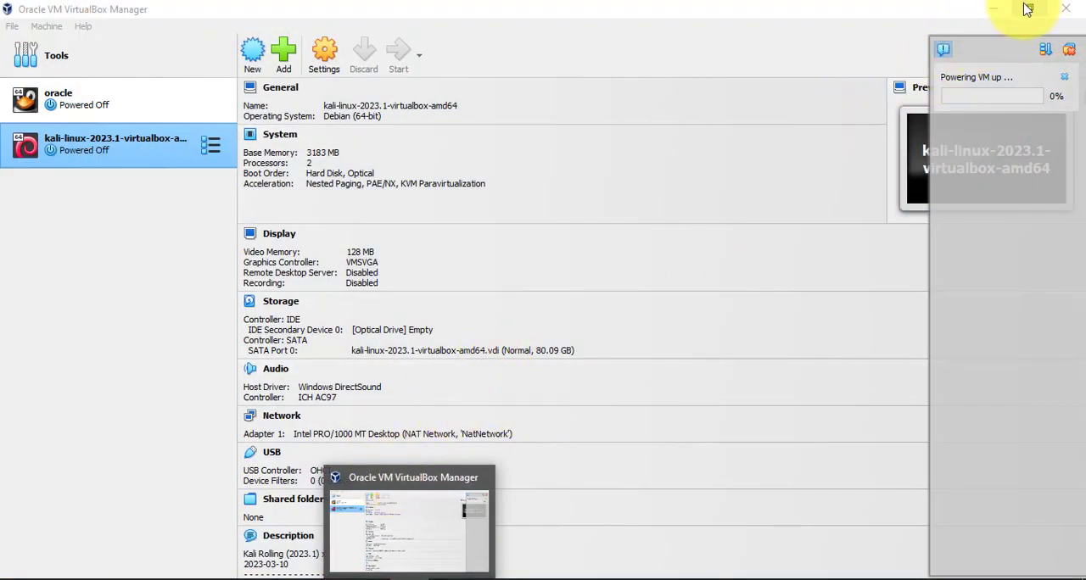
click(184, 322)
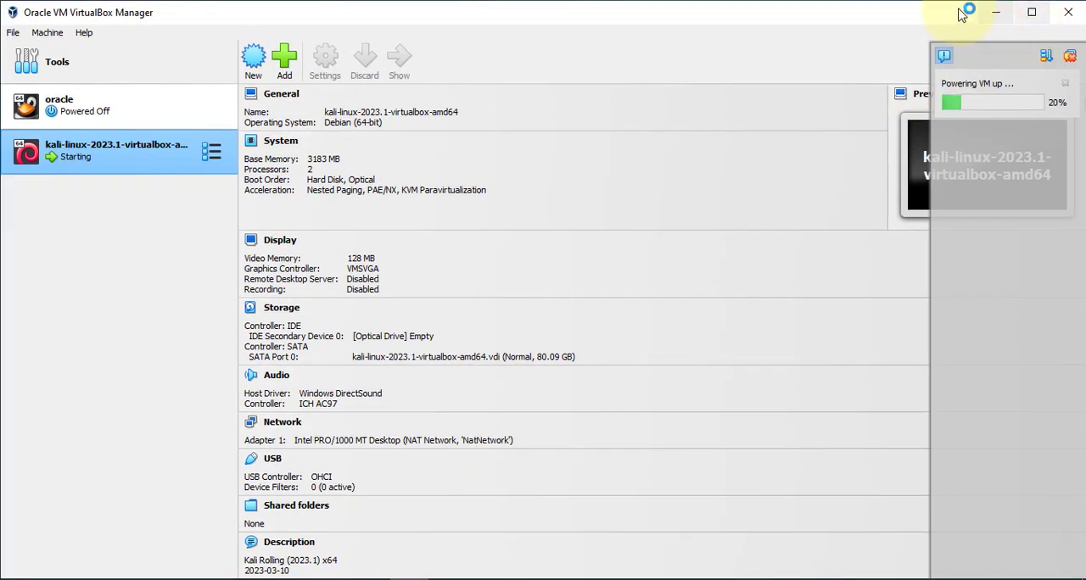
drag(911, 5, 877, 128)
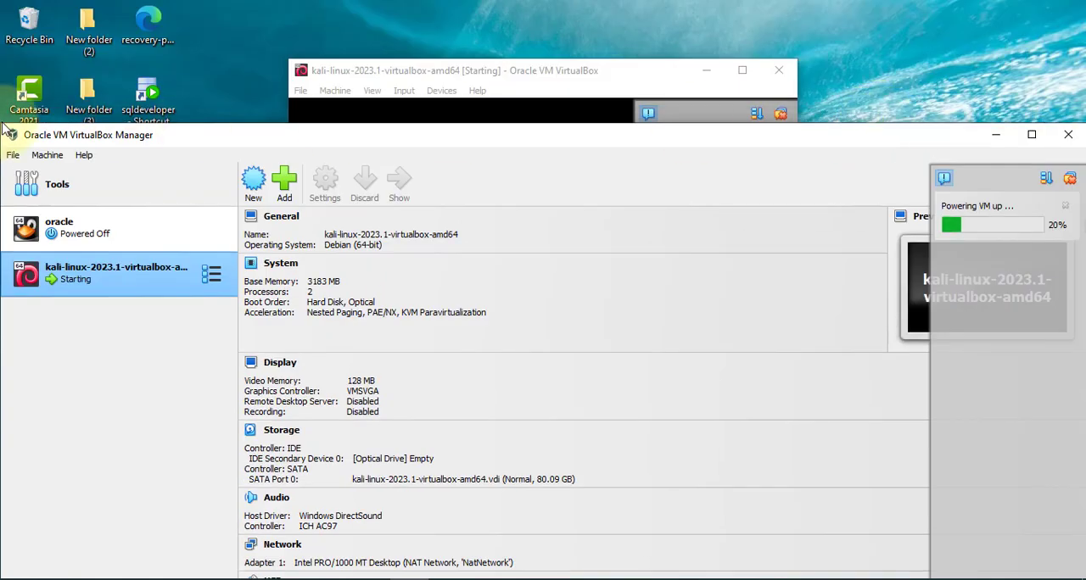
Move the VirtualBox Manager window aside and bring the Kali machine's window in front of it, repositioning that window as well.
drag(7, 129, 277, 99)
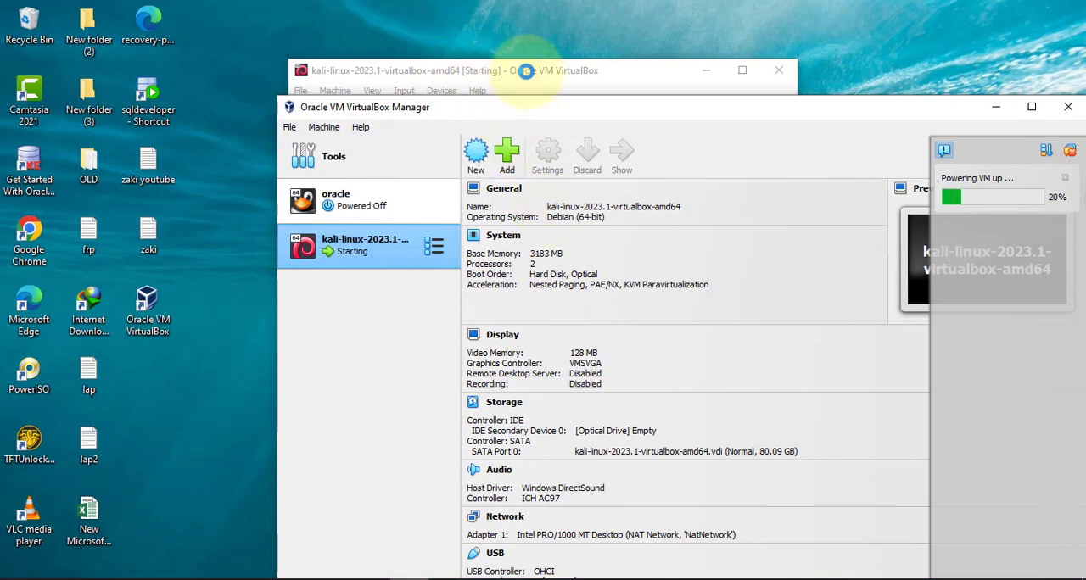
click(527, 72)
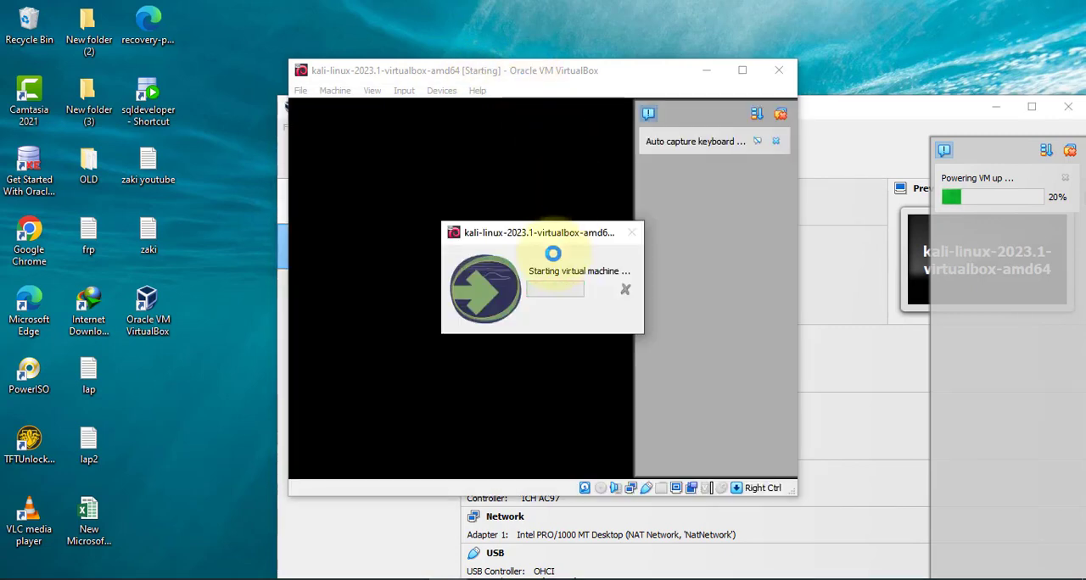
drag(878, 115, 855, 73)
click(453, 578)
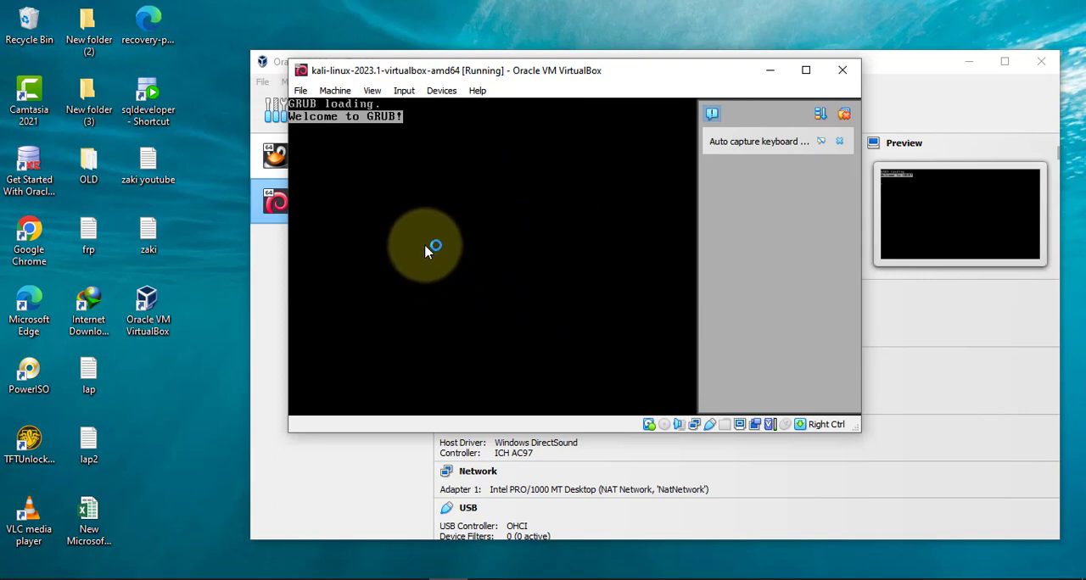
drag(660, 71, 472, 103)
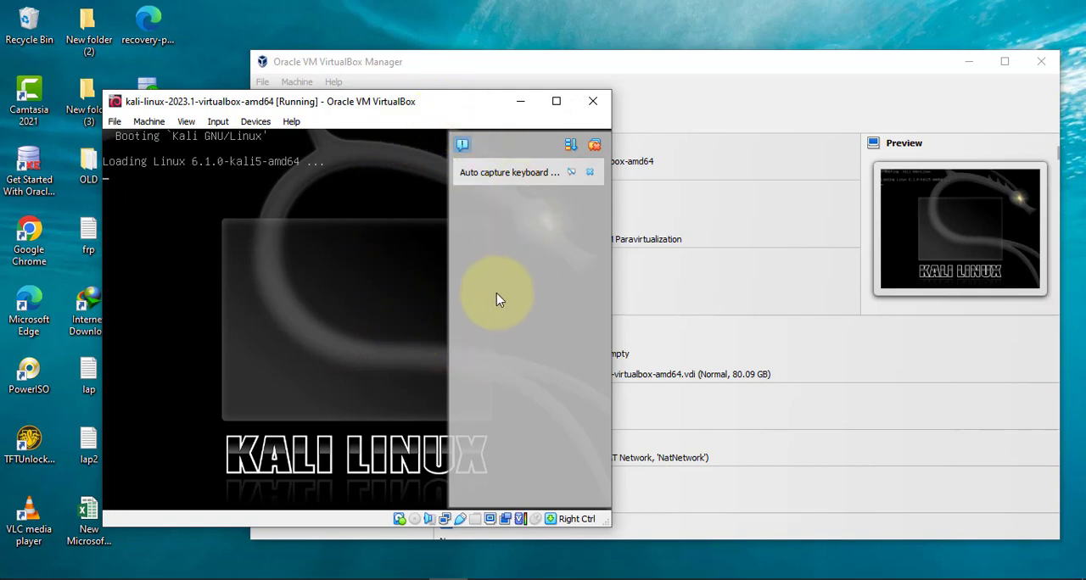
Dismiss the keyboard capture and mouse integration notifications and maximize the Kali machine's window.
click(590, 173)
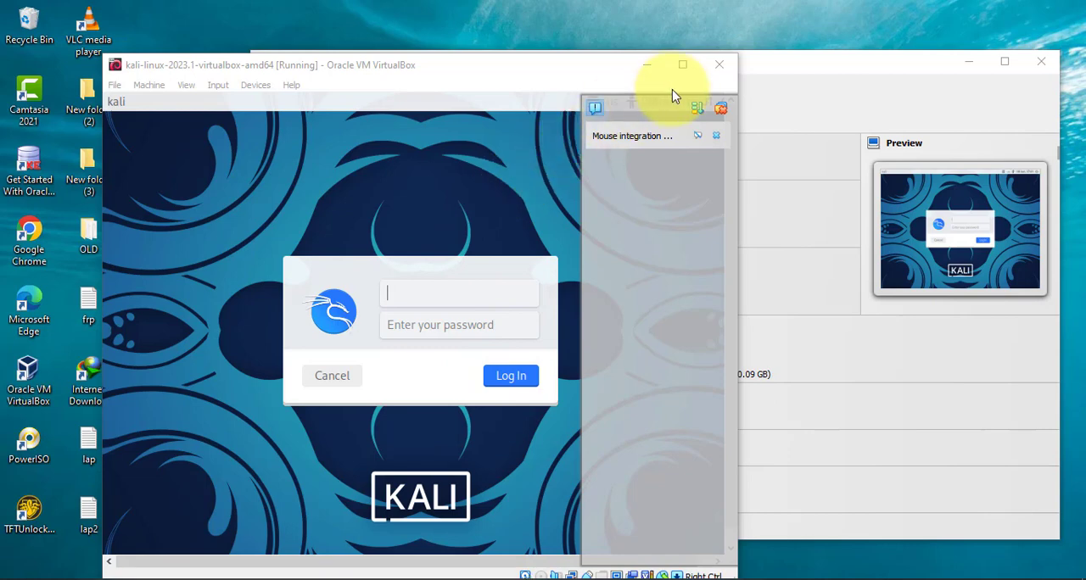
click(682, 65)
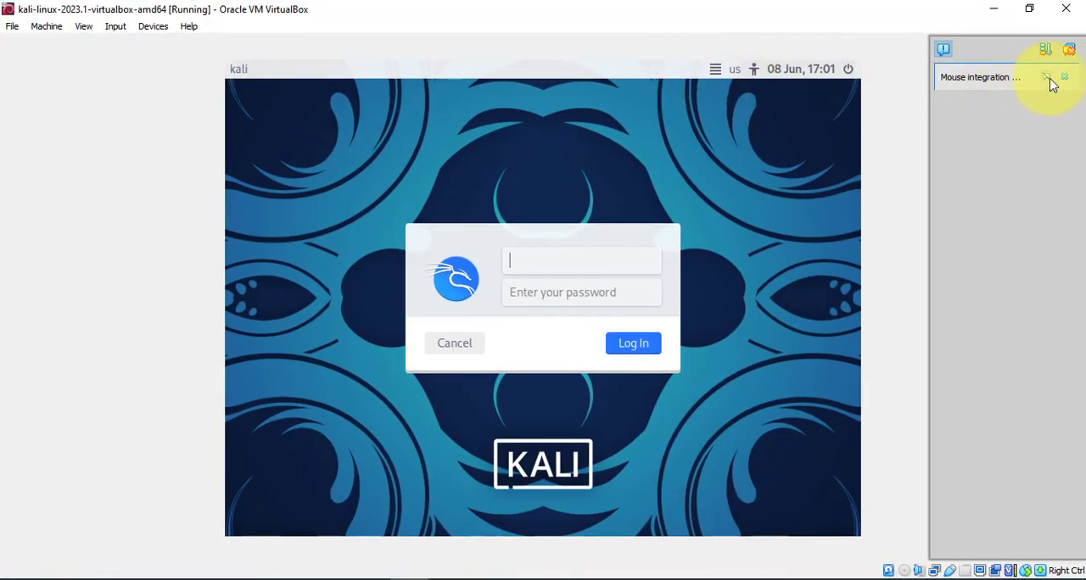
click(1066, 81)
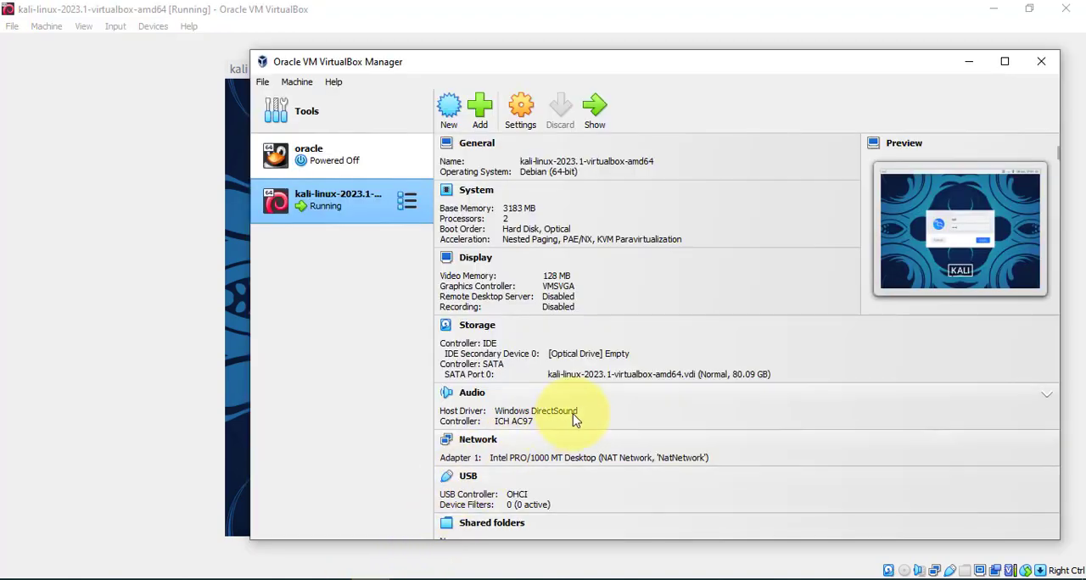
Submit the filled-in Kali login form, and restore and re-maximize the machine's window to refit the guest display.
scroll(574, 414, down, 5)
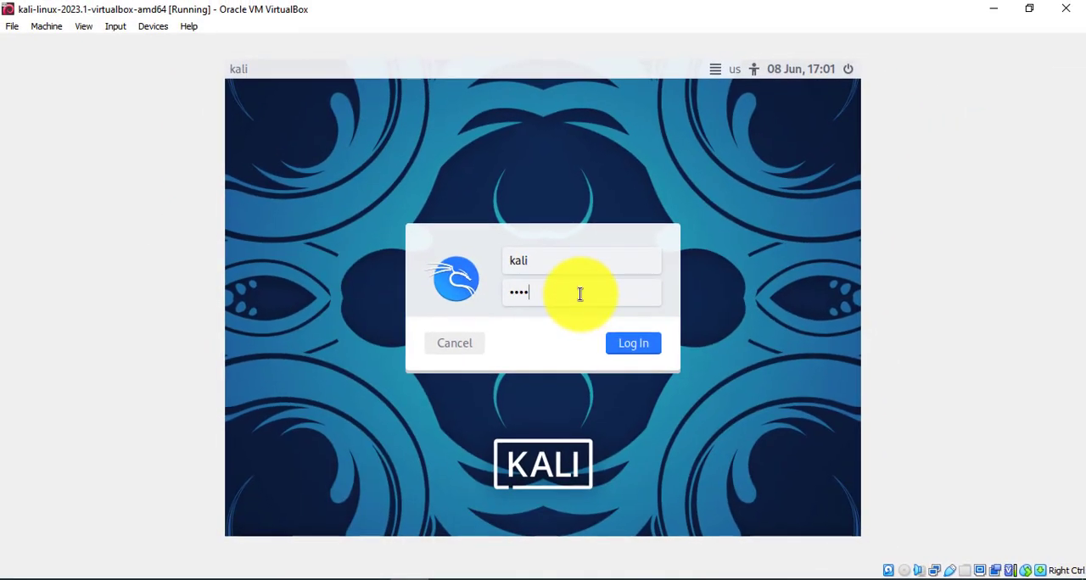
click(633, 343)
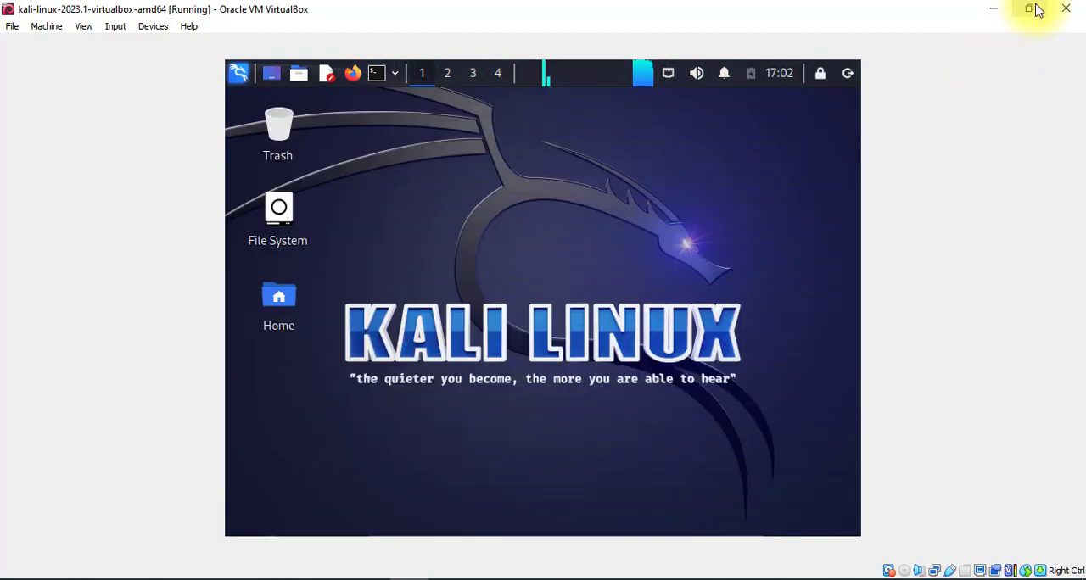
click(1030, 11)
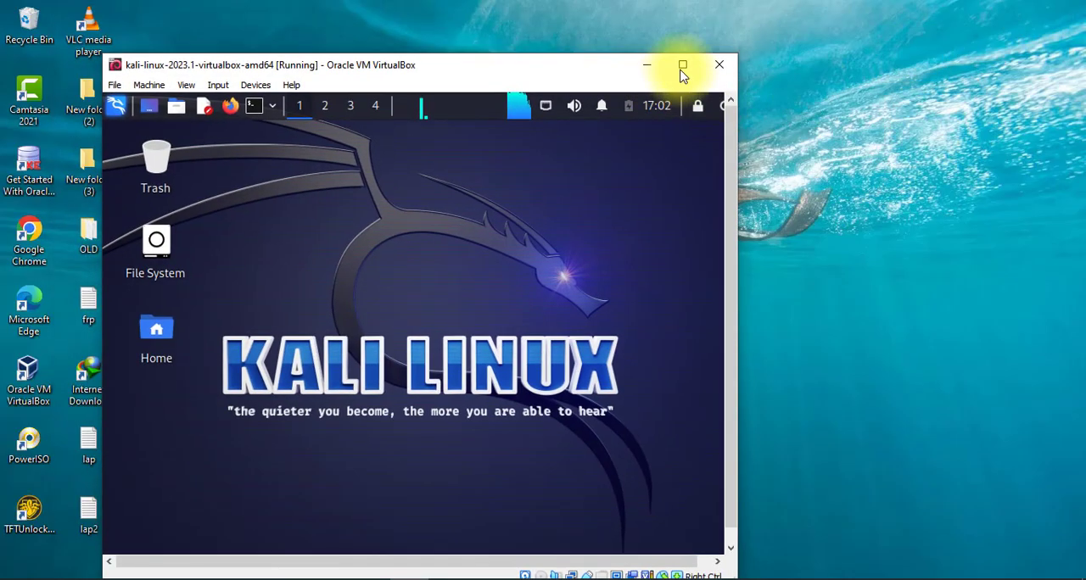
click(682, 67)
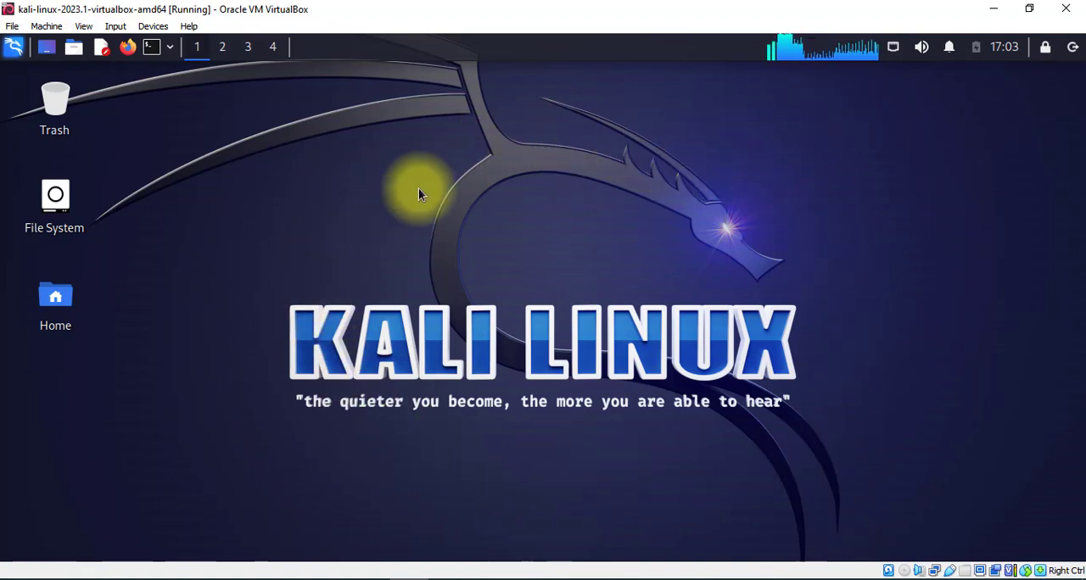
Examine the machine's device options, Kali's log-out choices and the available terminal types, closing each without choosing anything.
click(153, 26)
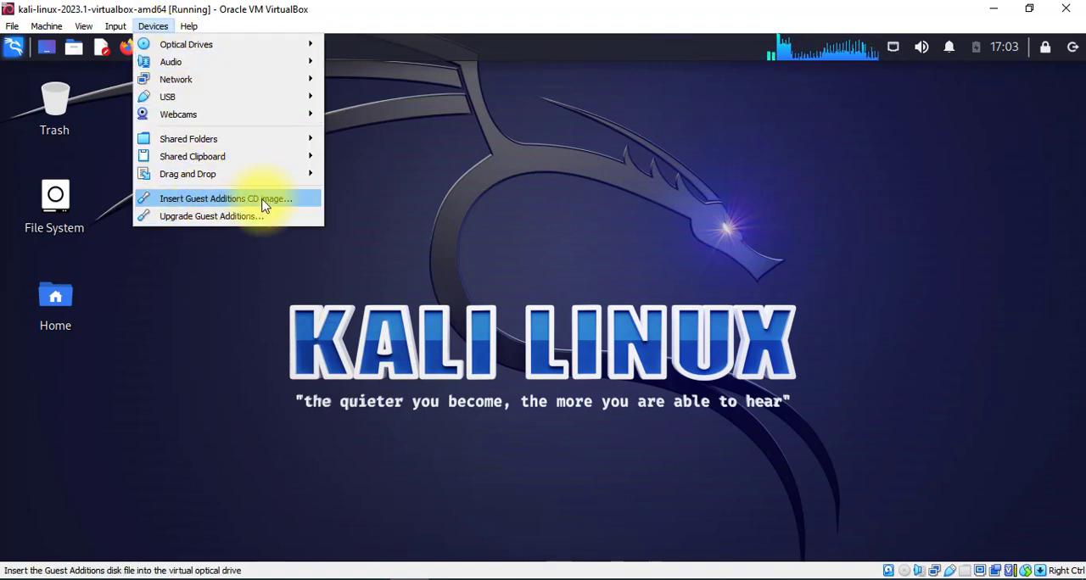
click(464, 201)
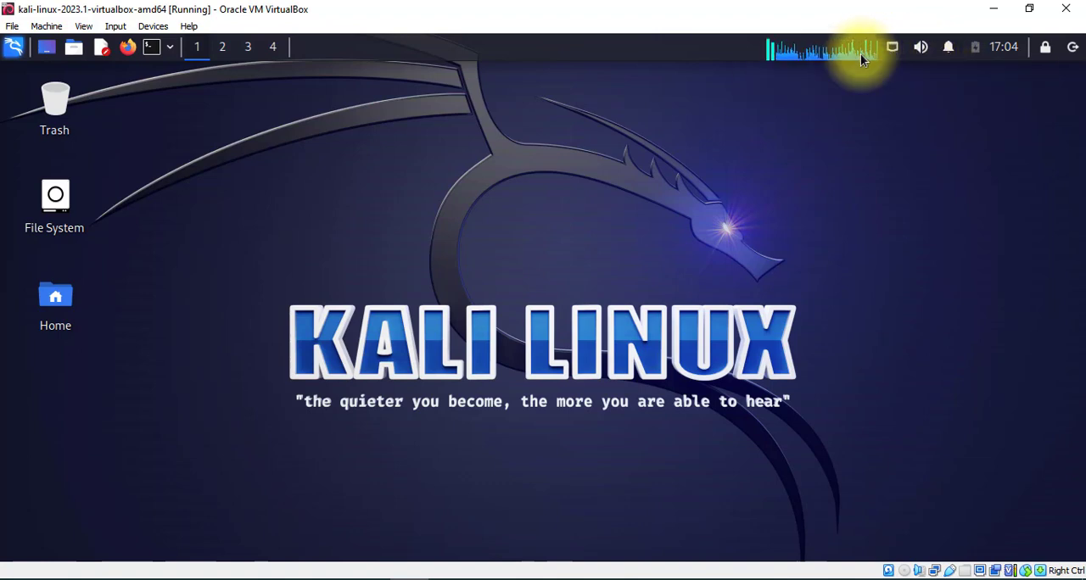
click(1074, 49)
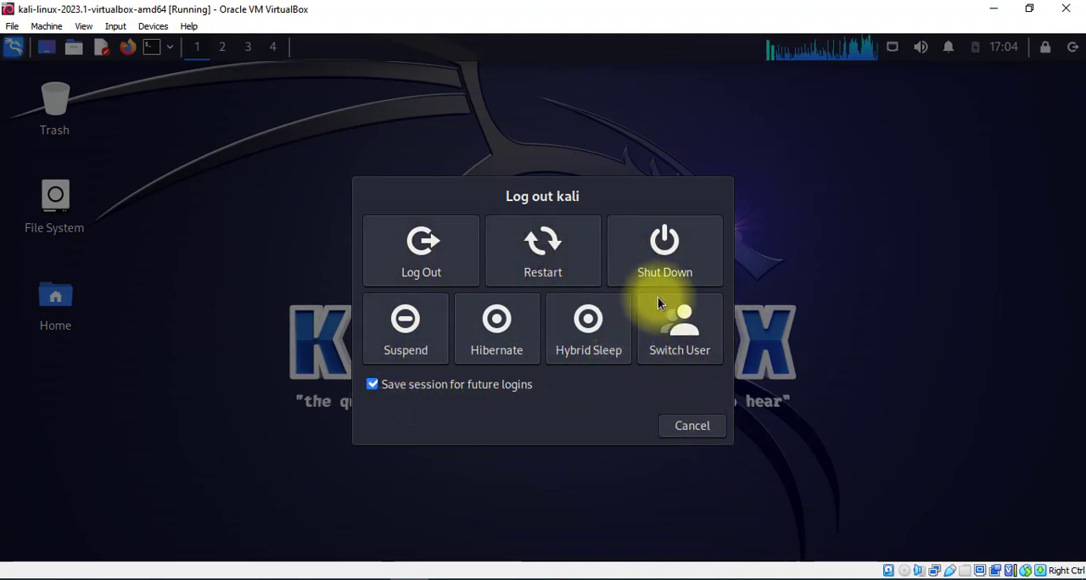
click(702, 426)
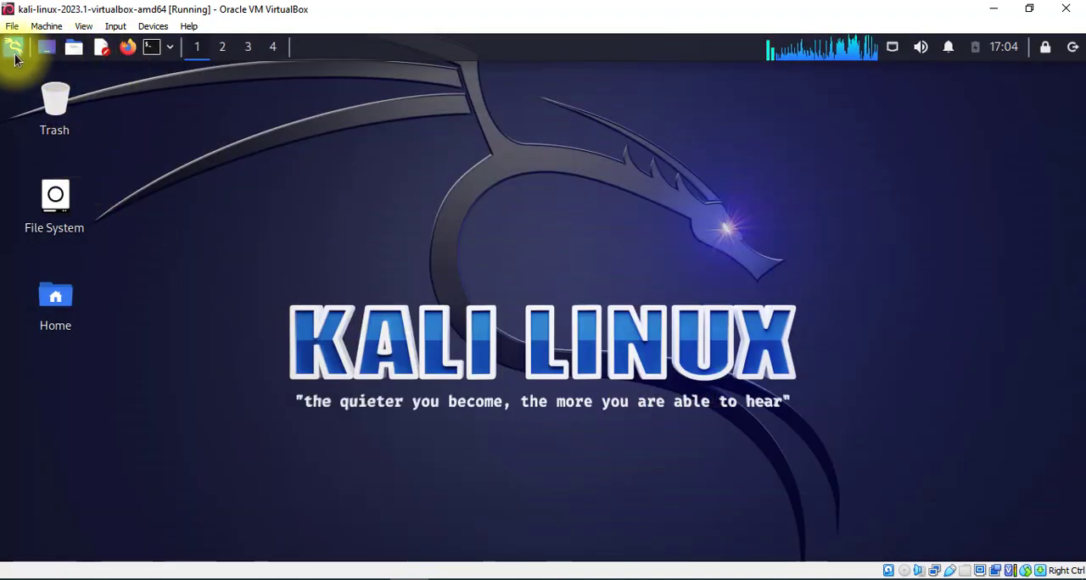
click(171, 51)
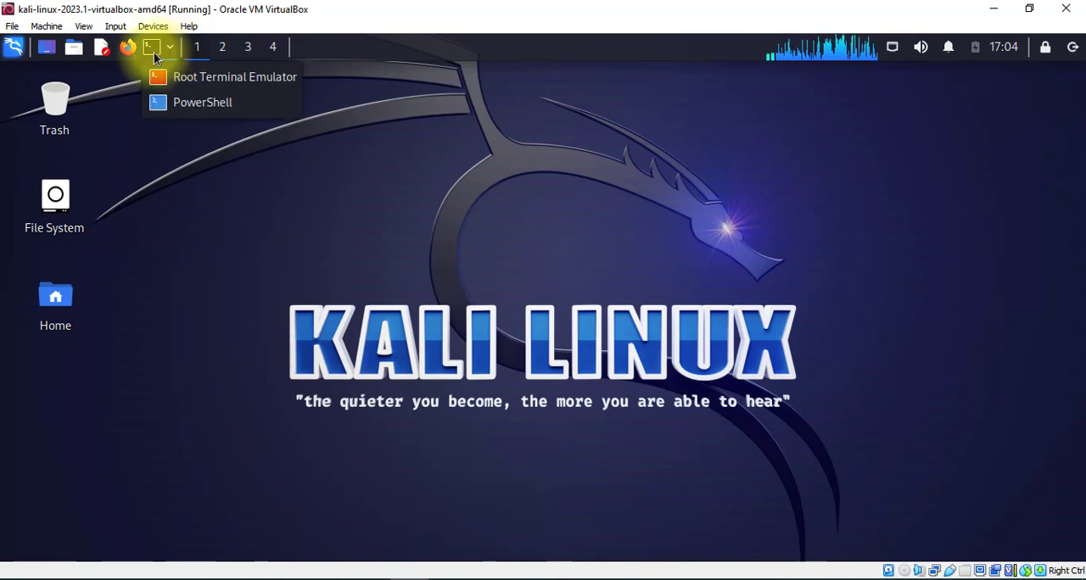
click(401, 112)
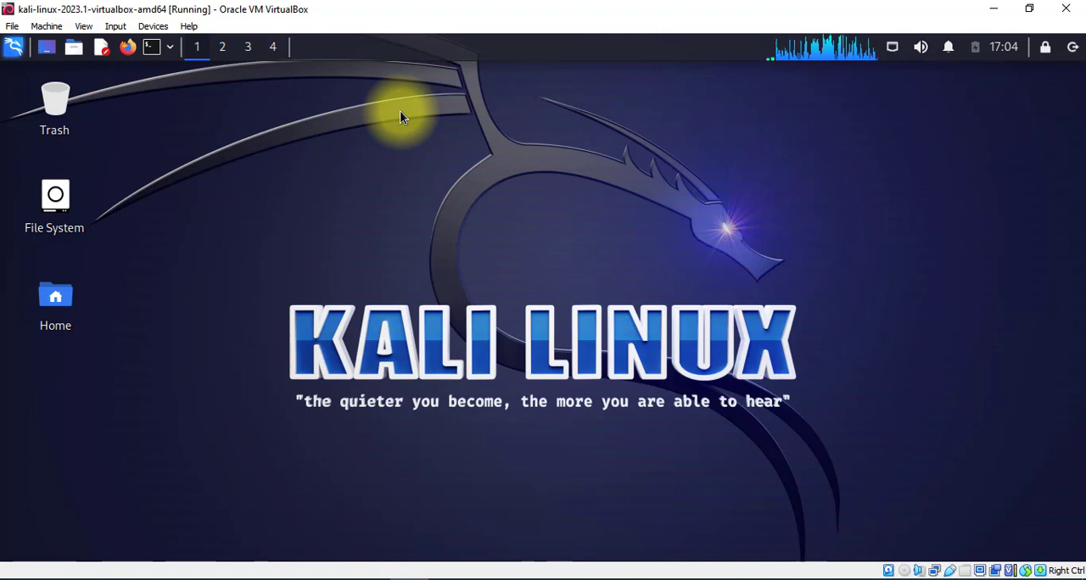
Open a terminal in the Kali Desktop folder, widen its window and move it slightly upward.
right_click(373, 162)
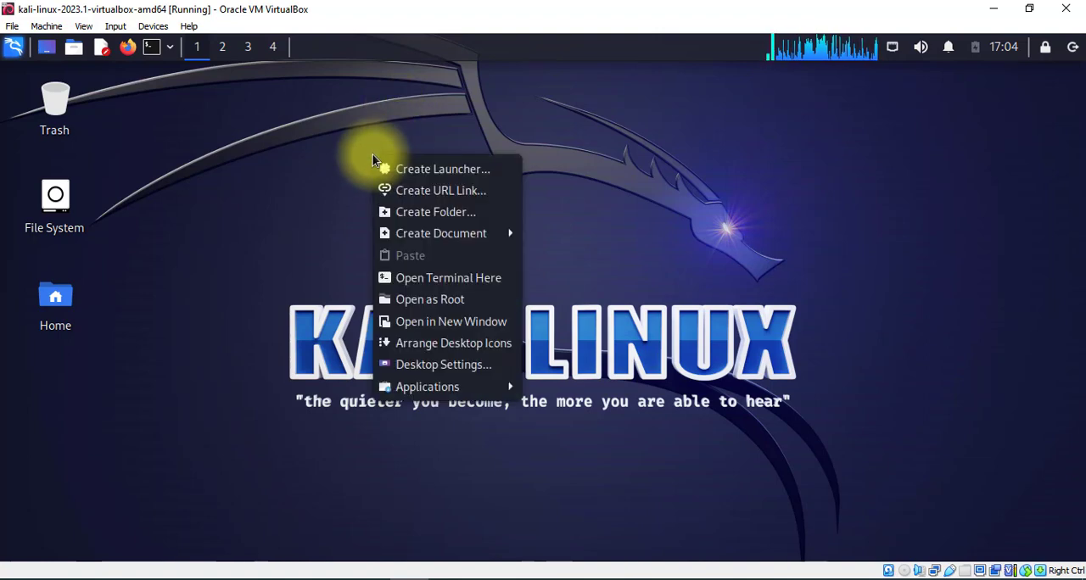
click(443, 283)
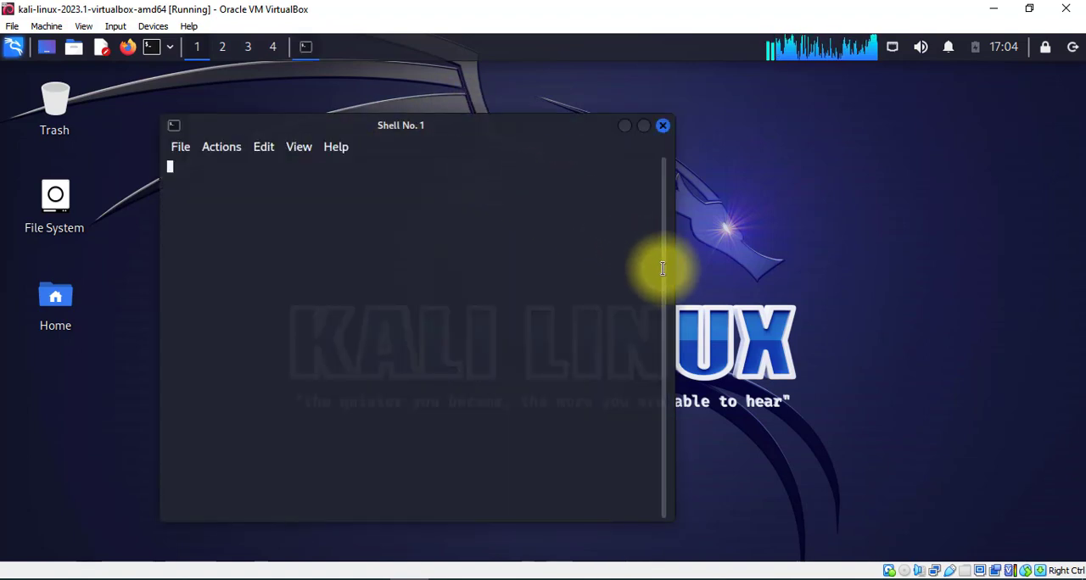
drag(722, 282, 925, 286)
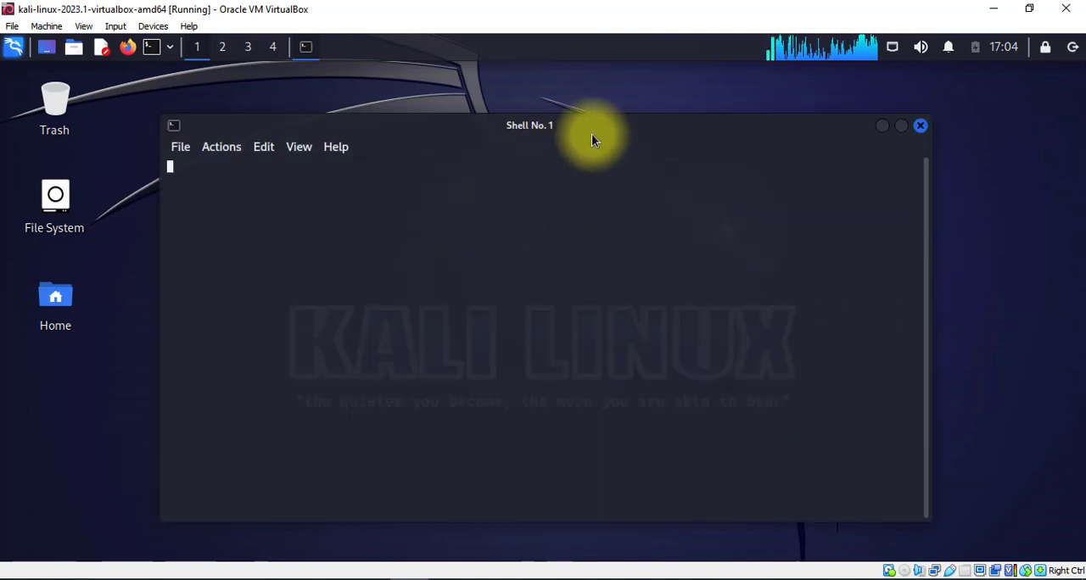
drag(609, 131, 614, 105)
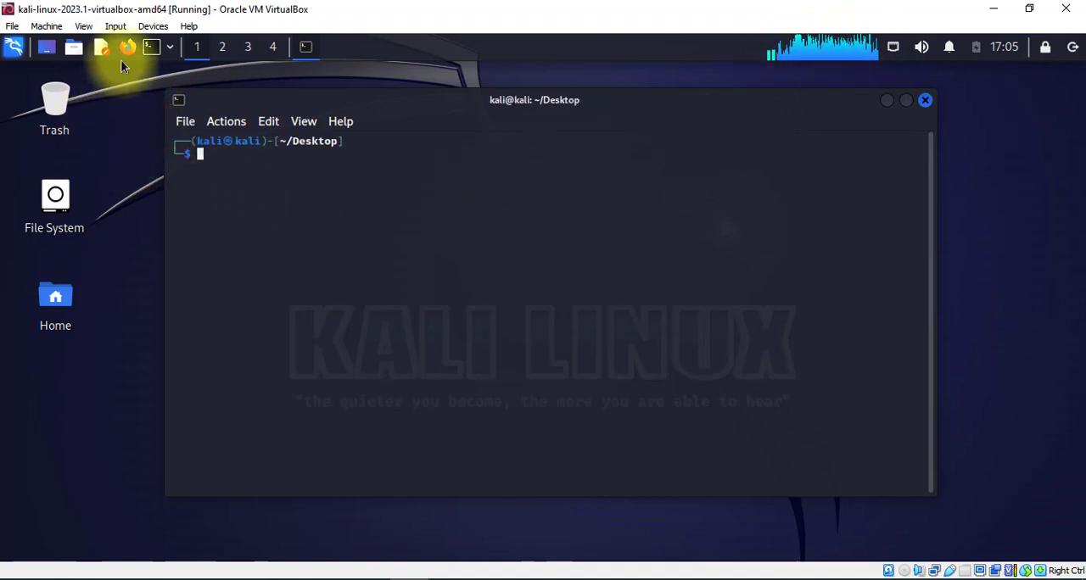
Examine the tool categories in Kali's applications menu and return to the terminal.
click(14, 51)
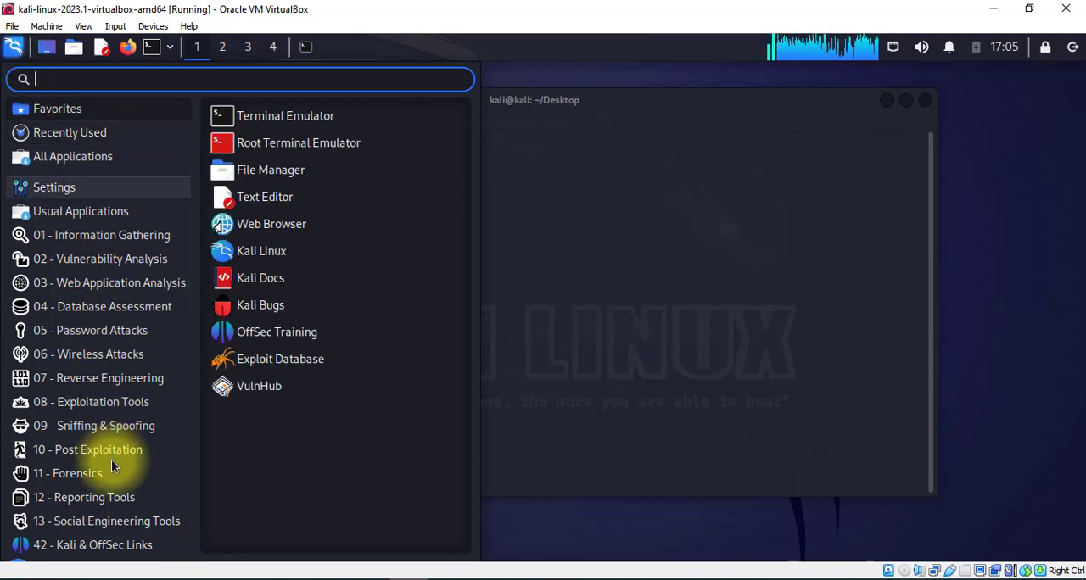
click(622, 258)
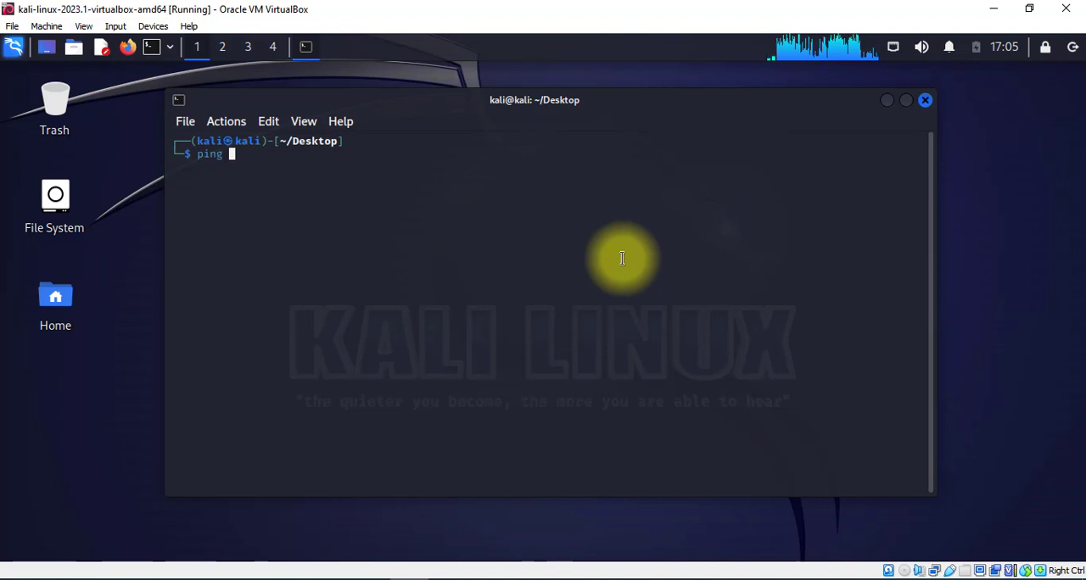
text(www)
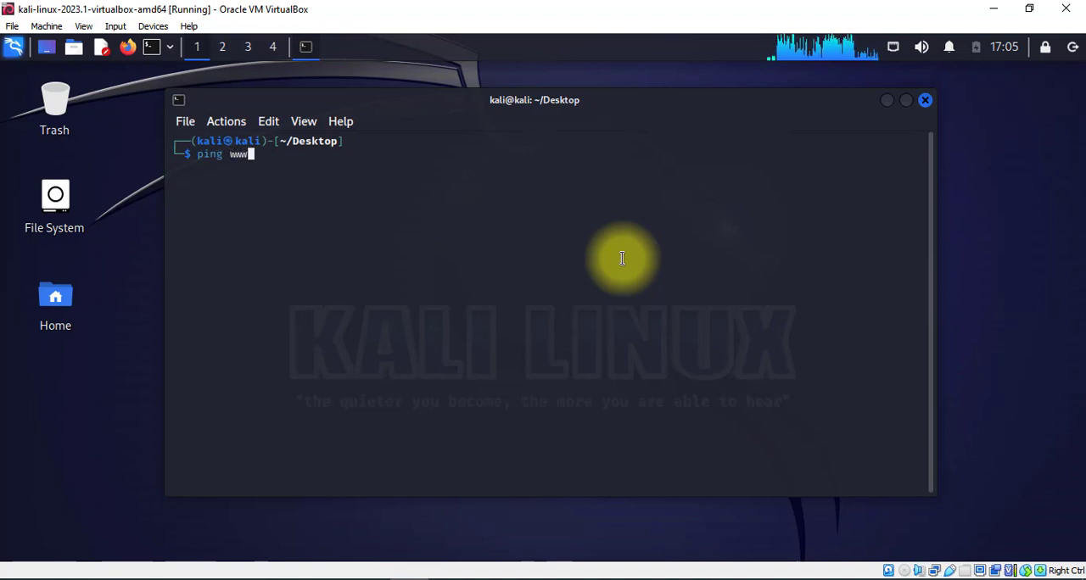
text(.go)
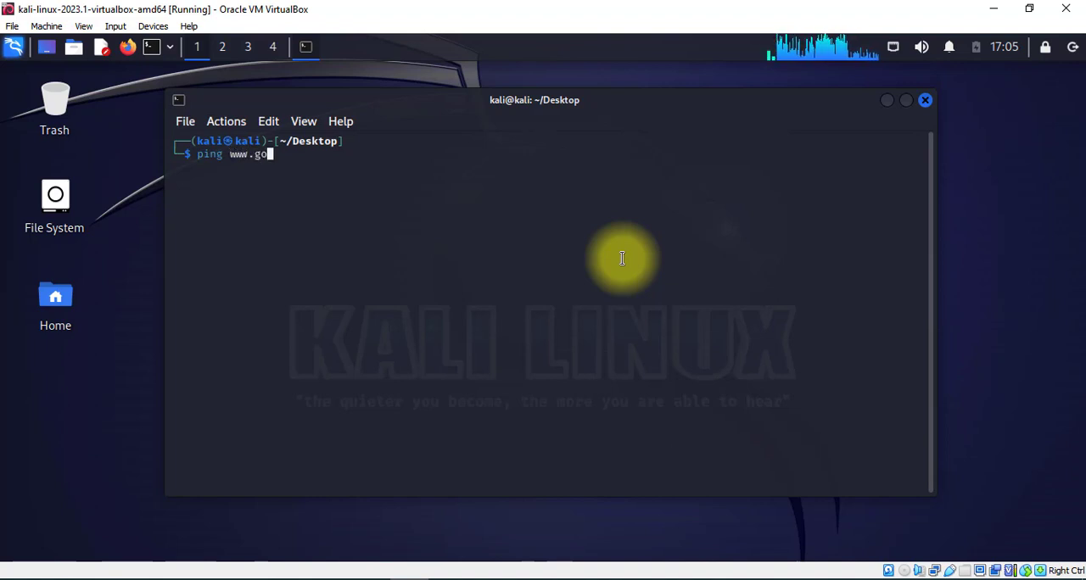
text(ogl)
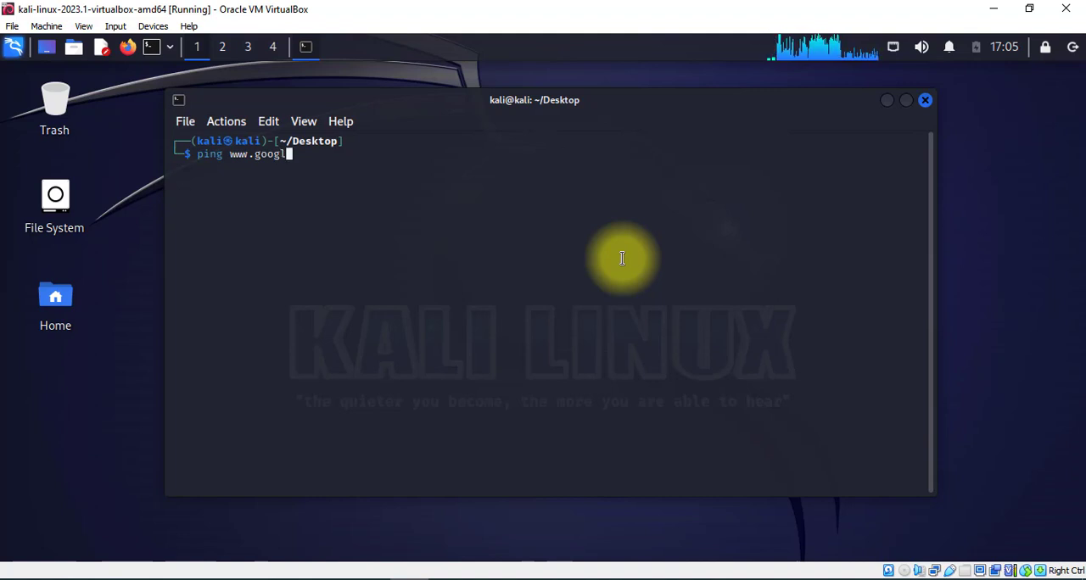
text(e.co)
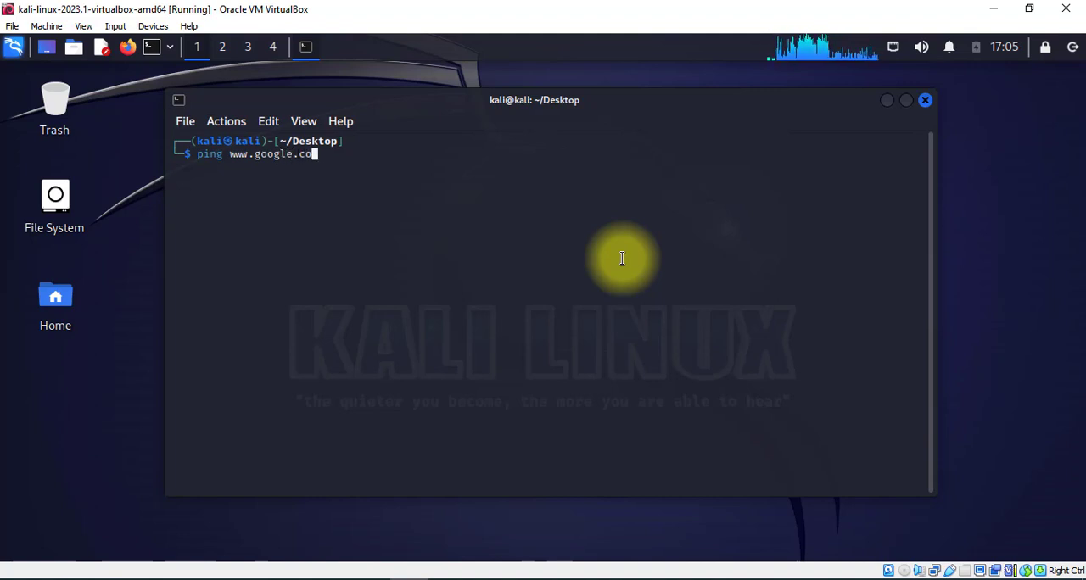
text(m)
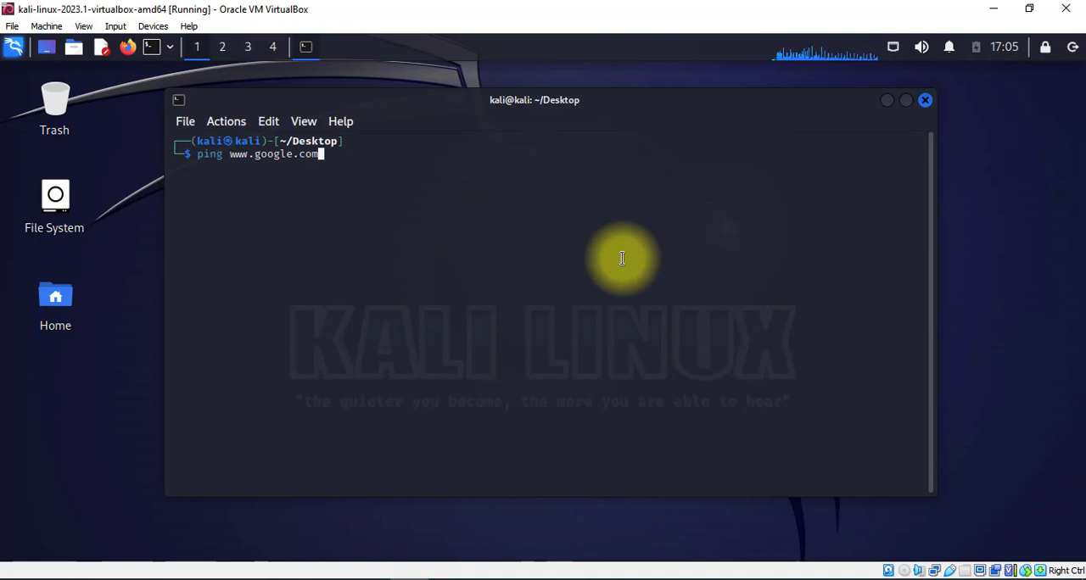
key(Return)
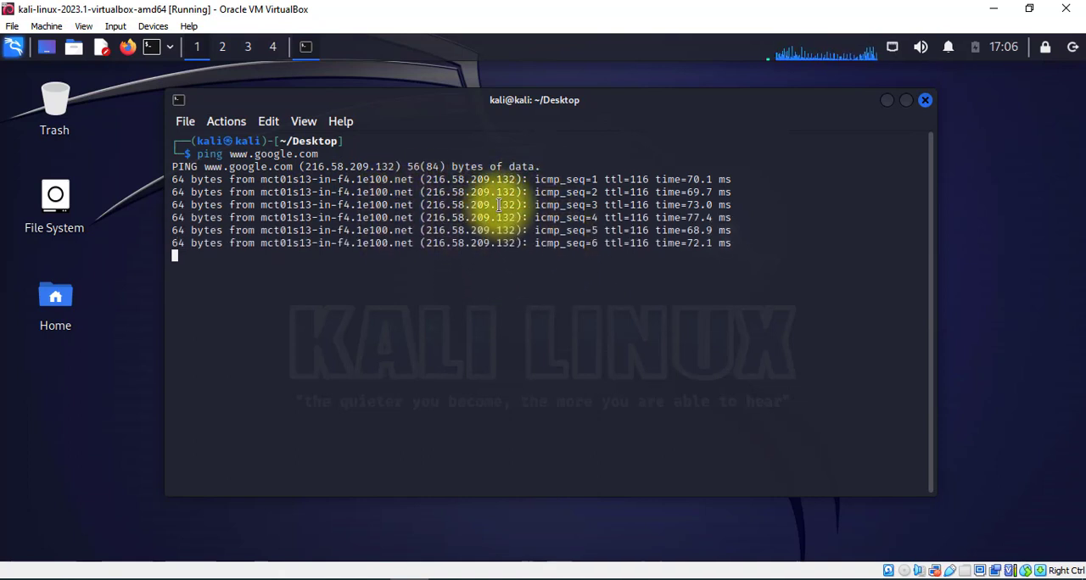
key(ctrl+c)
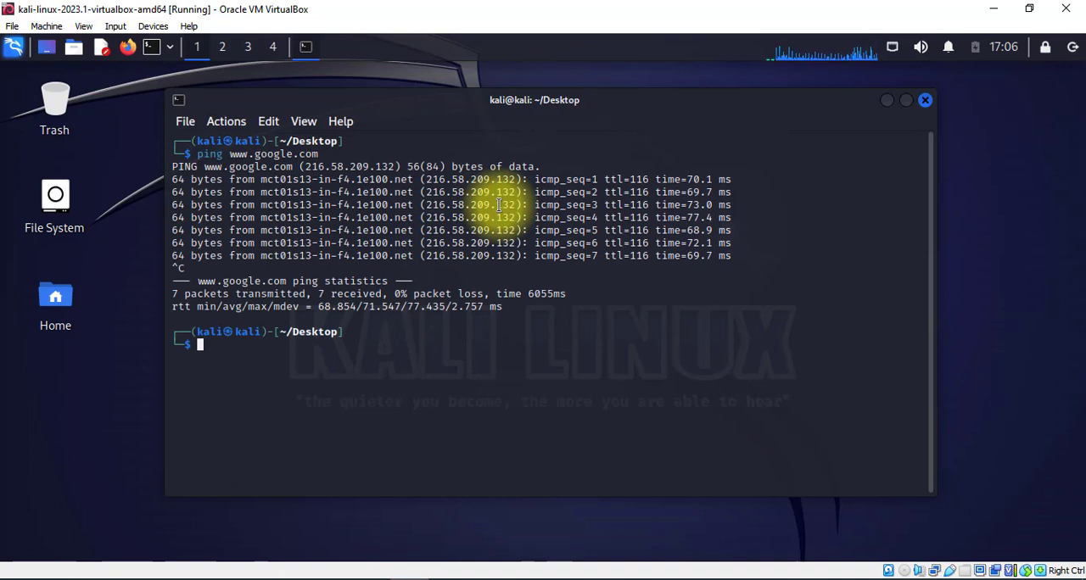
Shut down the Kali machine by running the poweroff command in the terminal.
text(po)
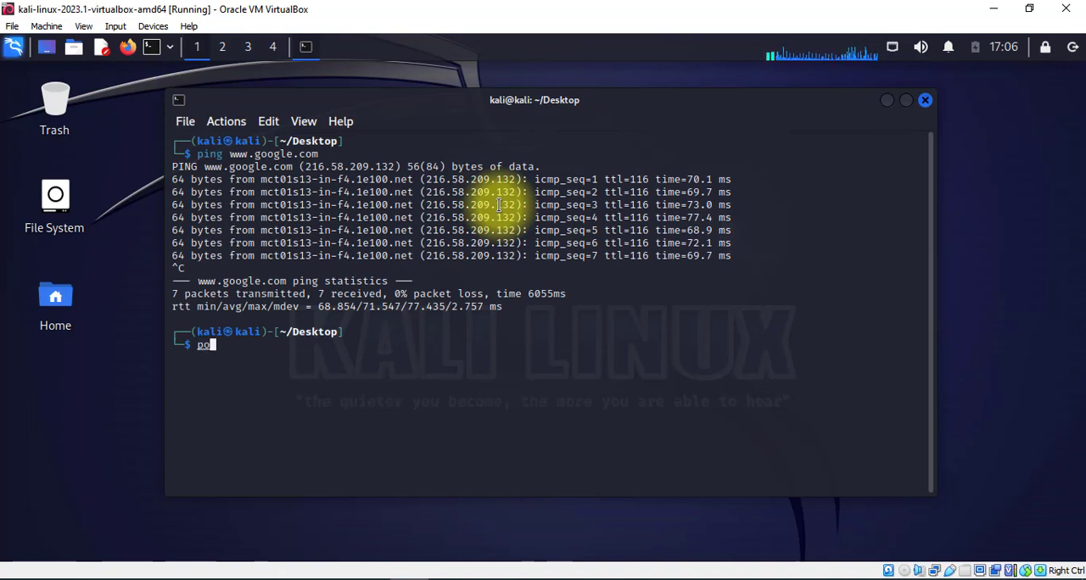
text(weroff)
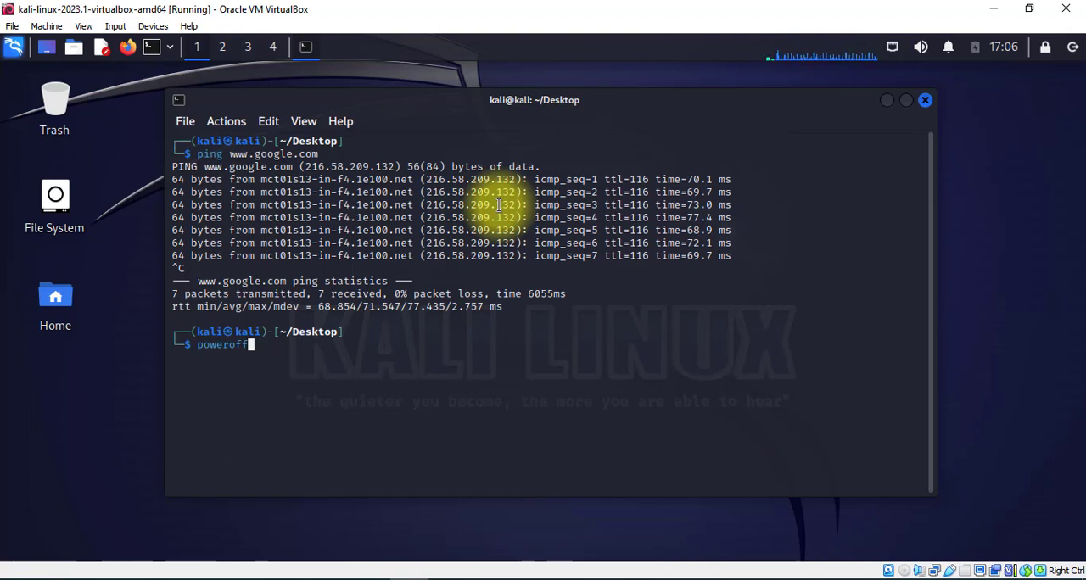
key(Return)
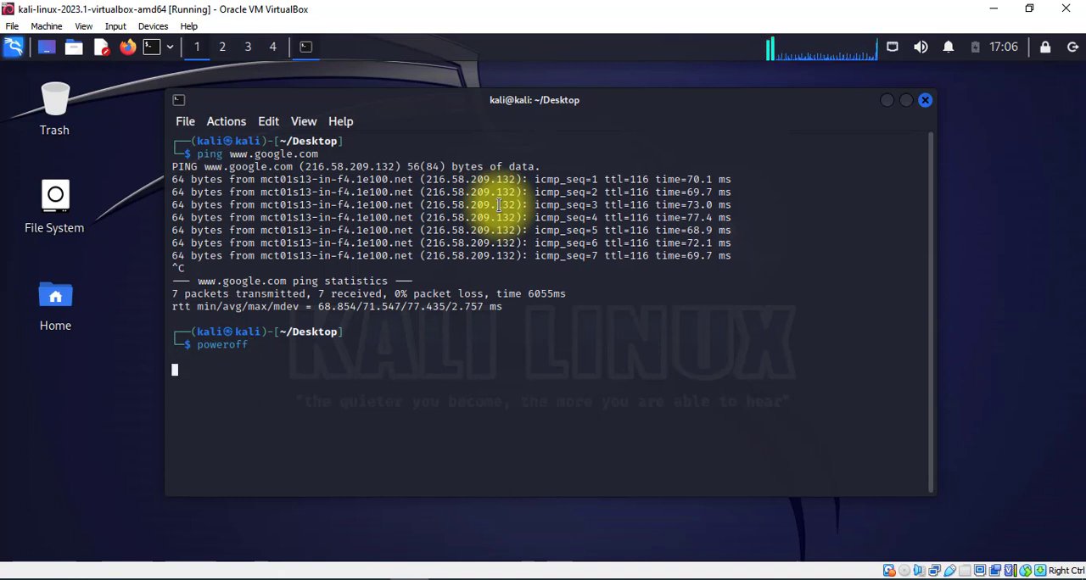